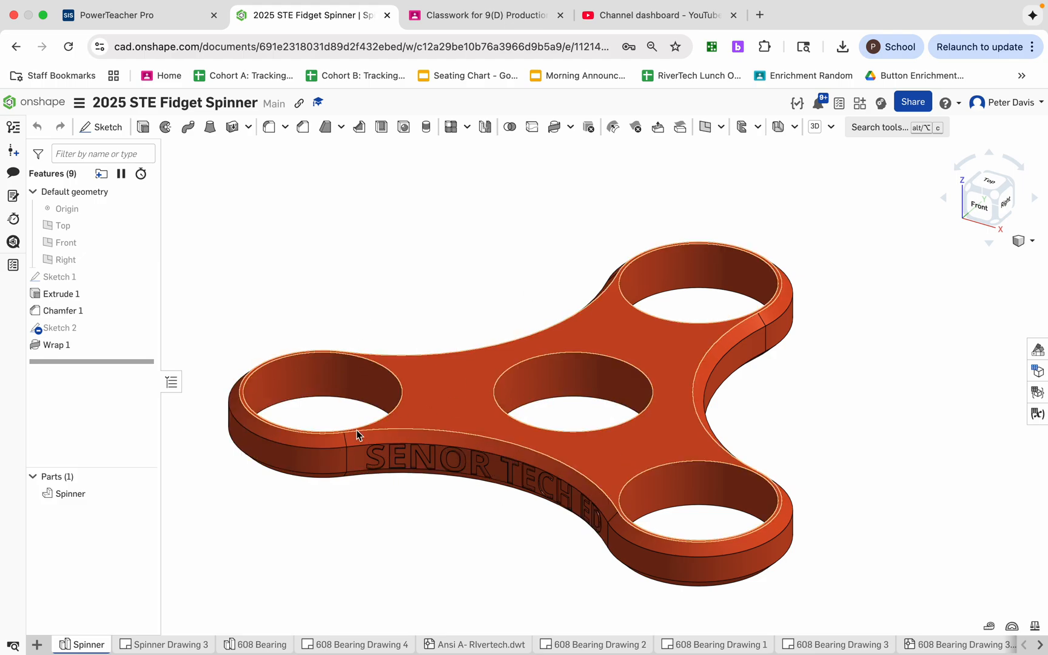
- Create a four-view drawing of the Spinner part from the ANSI A- RiverTech Template in CAD Block 1
{"action": "right_click", "coordinate": [77, 497]}
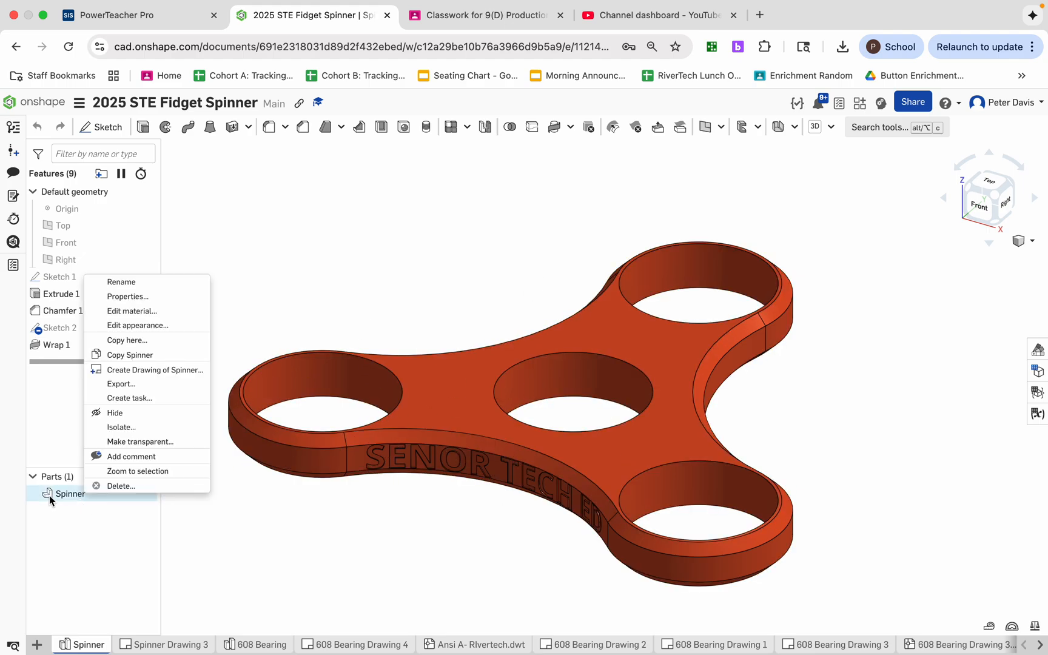
{"action": "left_click", "coordinate": [178, 372]}
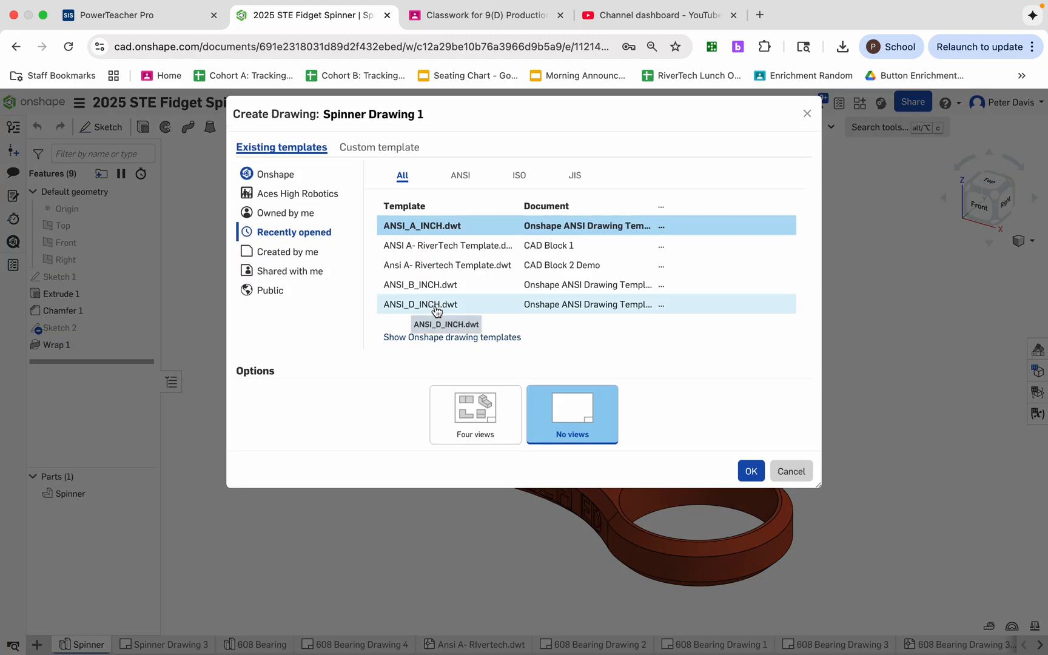
{"action": "left_click", "coordinate": [439, 248]}
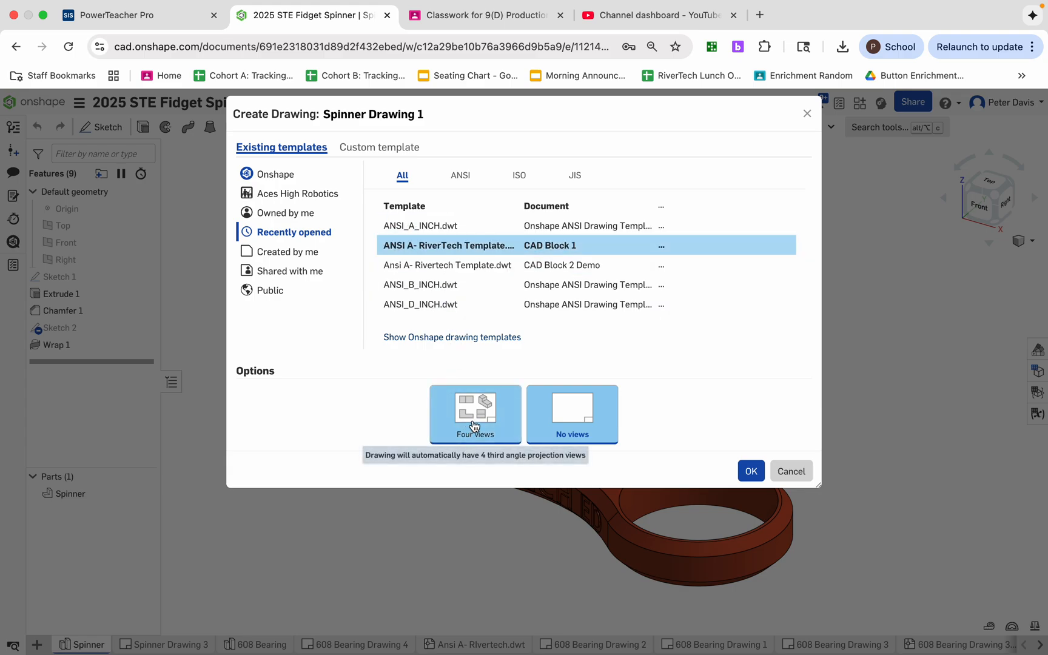
{"action": "left_click", "coordinate": [474, 421]}
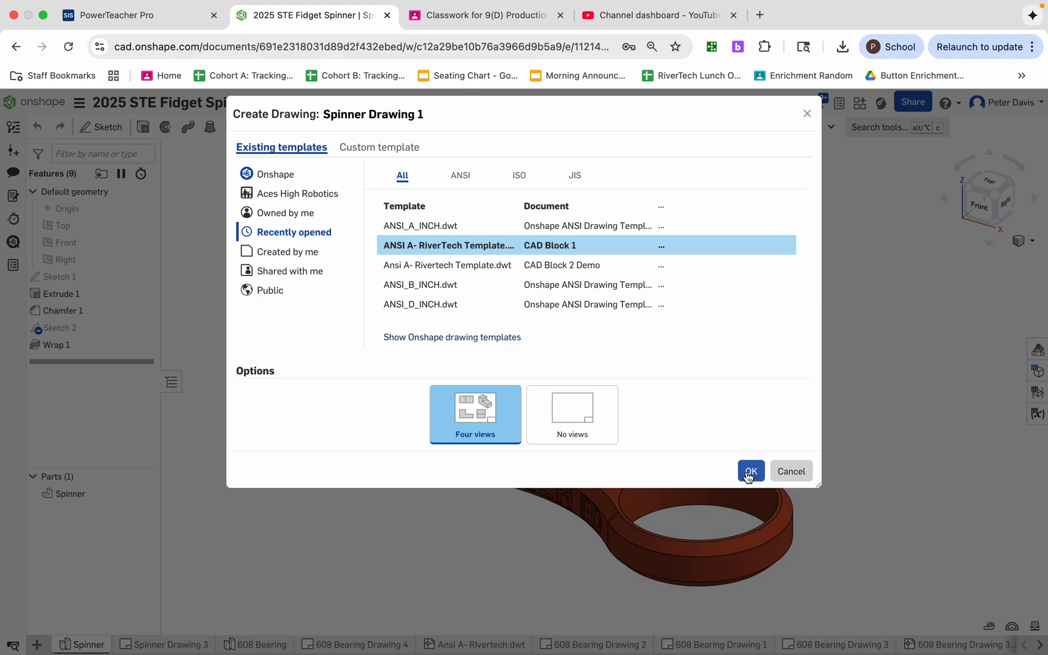
{"action": "left_click", "coordinate": [750, 470]}
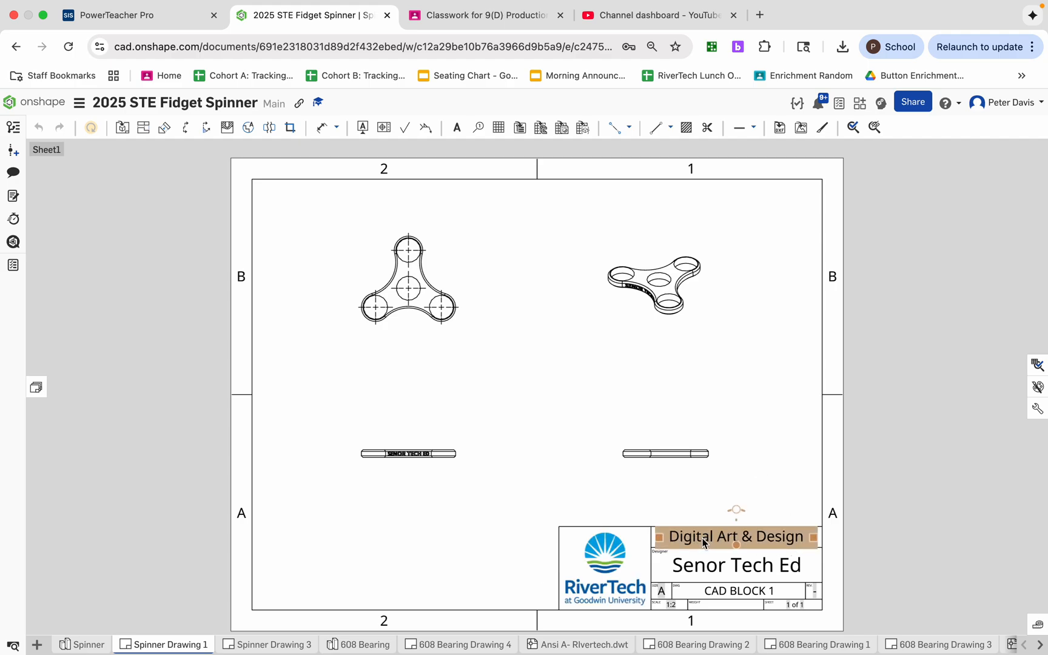
- Replace the course title "Digital Art & Design" in the title block with "Production & Fabrication"
{"action": "scroll", "coordinate": [798, 592], "scroll_direction": "up", "scroll_amount": 4}
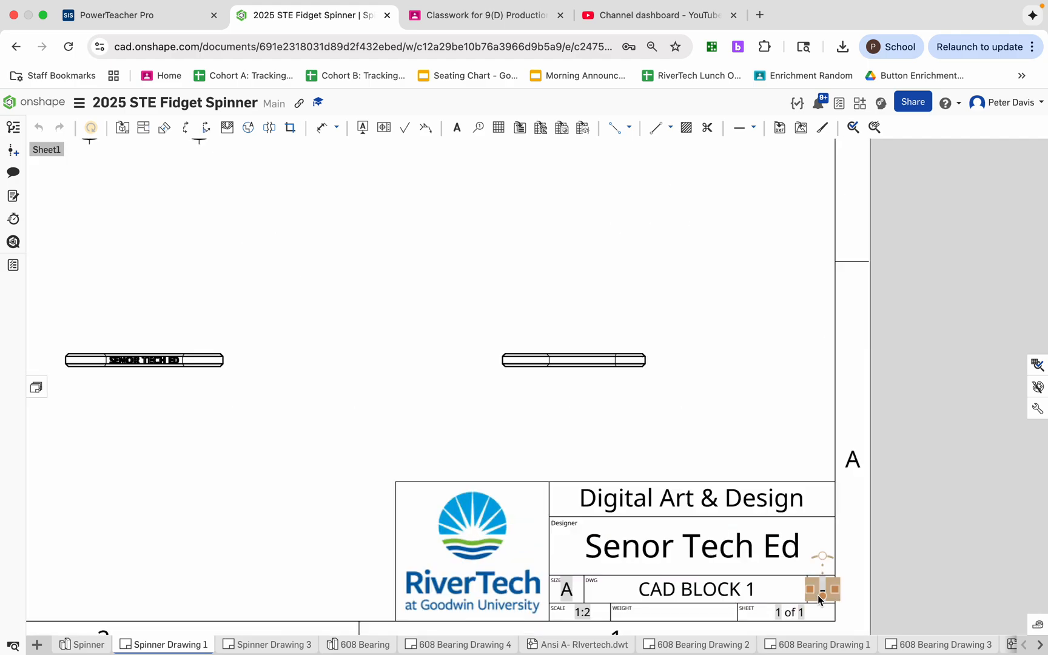
{"action": "double_click", "coordinate": [603, 496]}
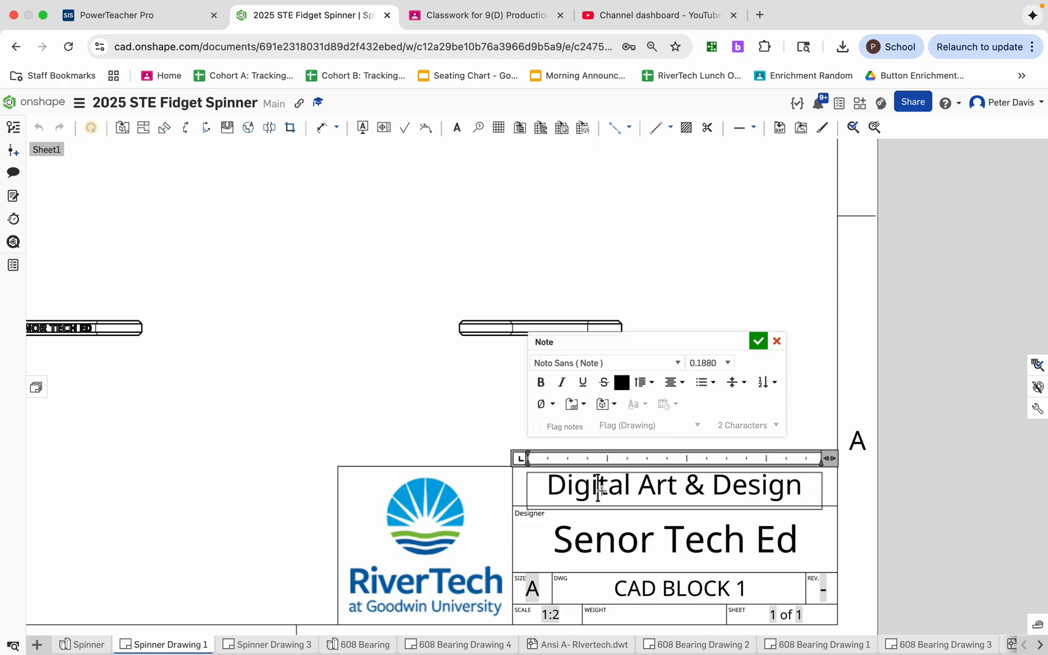
{"action": "left_click_drag", "start_coordinate": [551, 486], "coordinate": [818, 483]}
{"action": "type", "text": "Pro"}
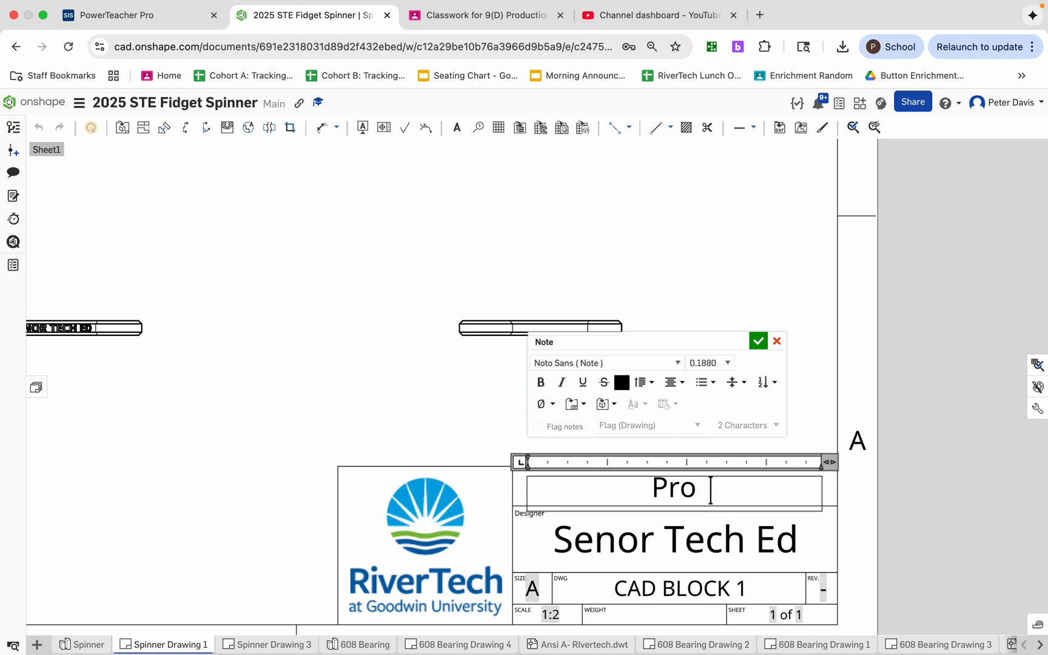
{"action": "type", "text": "duction & Fabrication"}
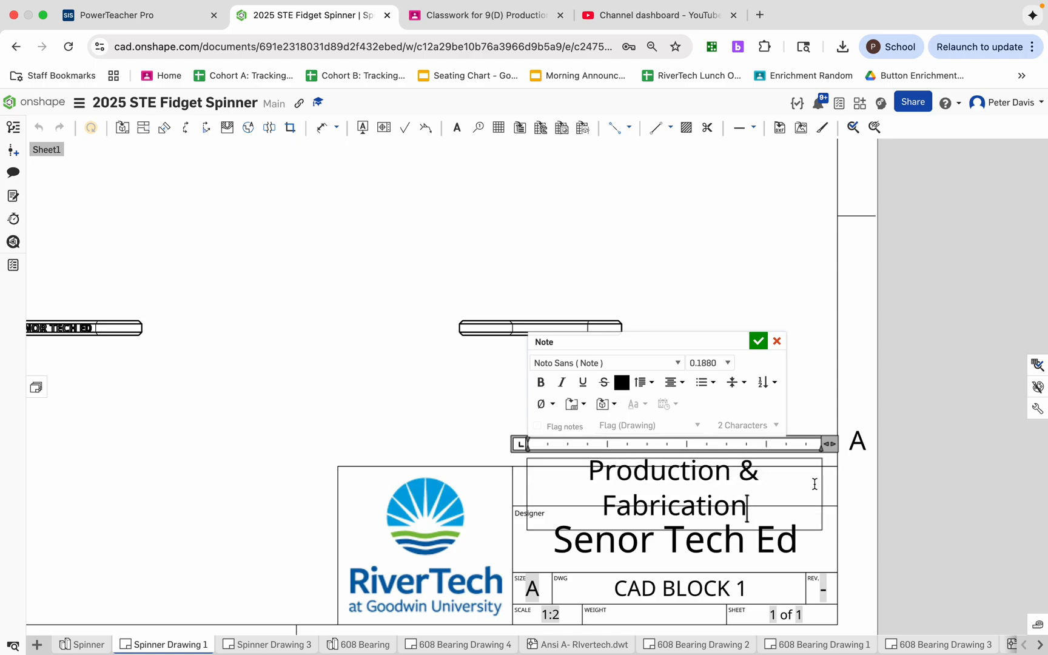
- Set the course title's text height to 0.150, make it bold, and accept the note
{"action": "left_click_drag", "start_coordinate": [588, 474], "coordinate": [771, 536]}
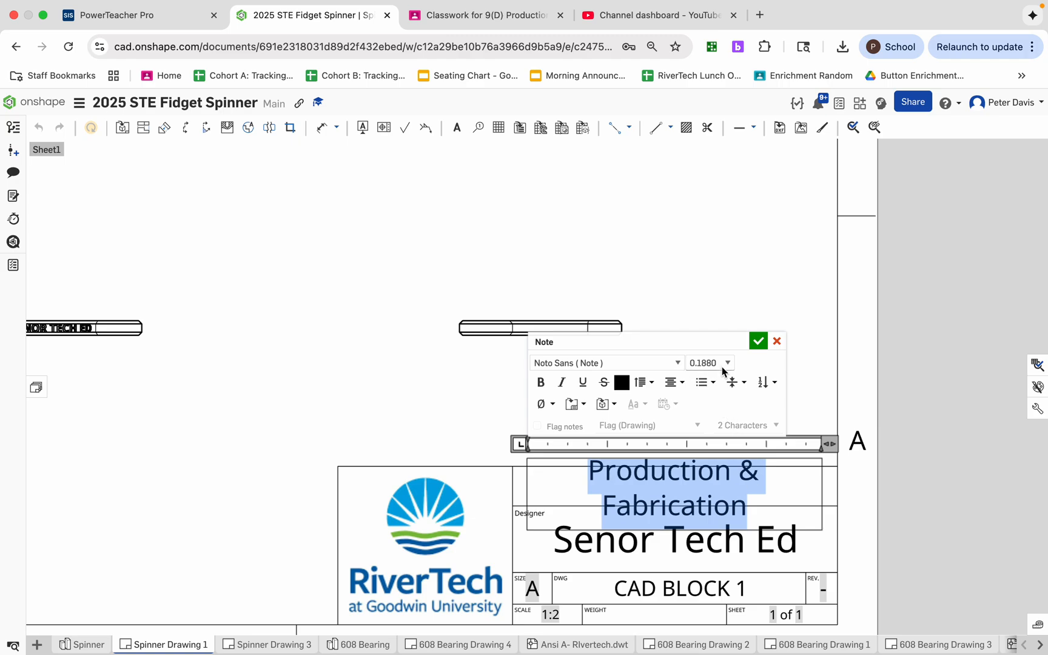
{"action": "left_click_drag", "start_coordinate": [723, 367], "coordinate": [681, 367]}
{"action": "type", "text": "."}
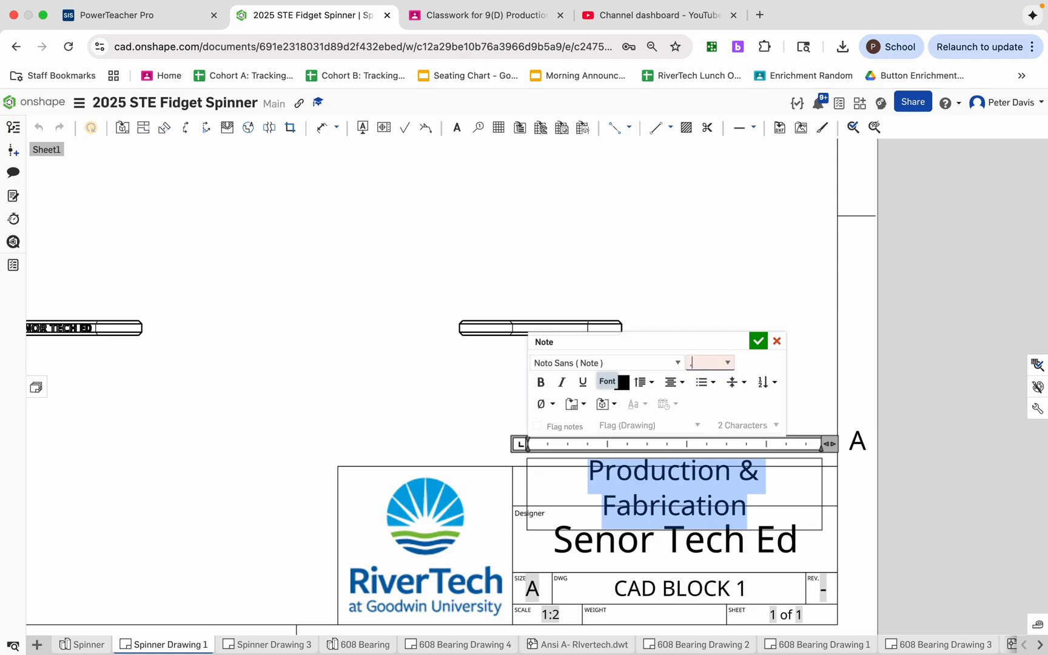
{"action": "type", "text": "150"}
{"action": "key", "text": "Return"}
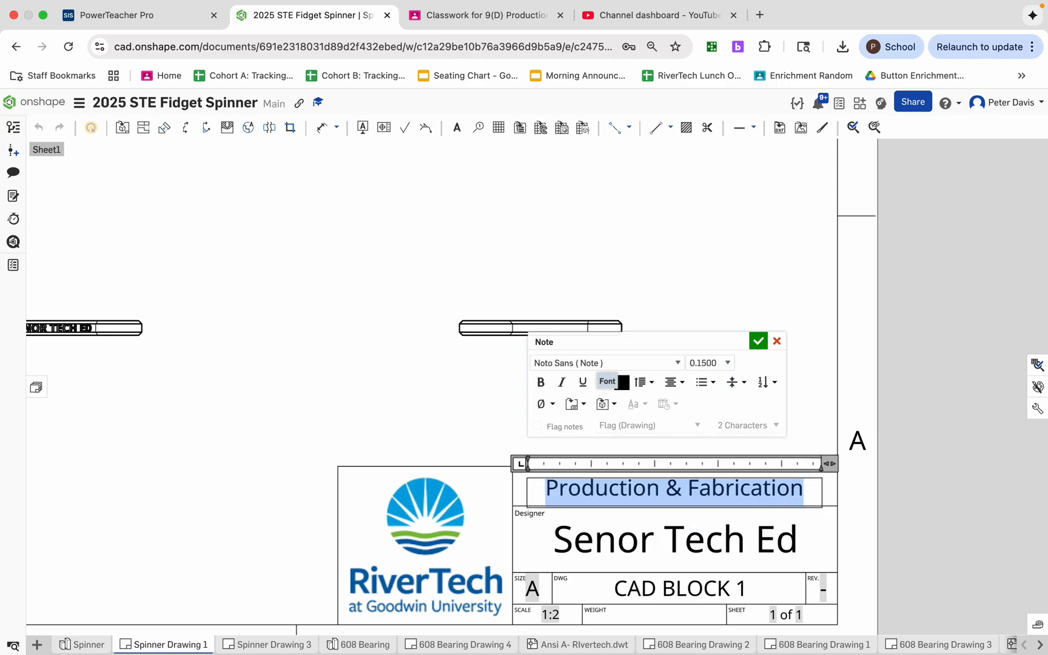
{"action": "left_click", "coordinate": [540, 381]}
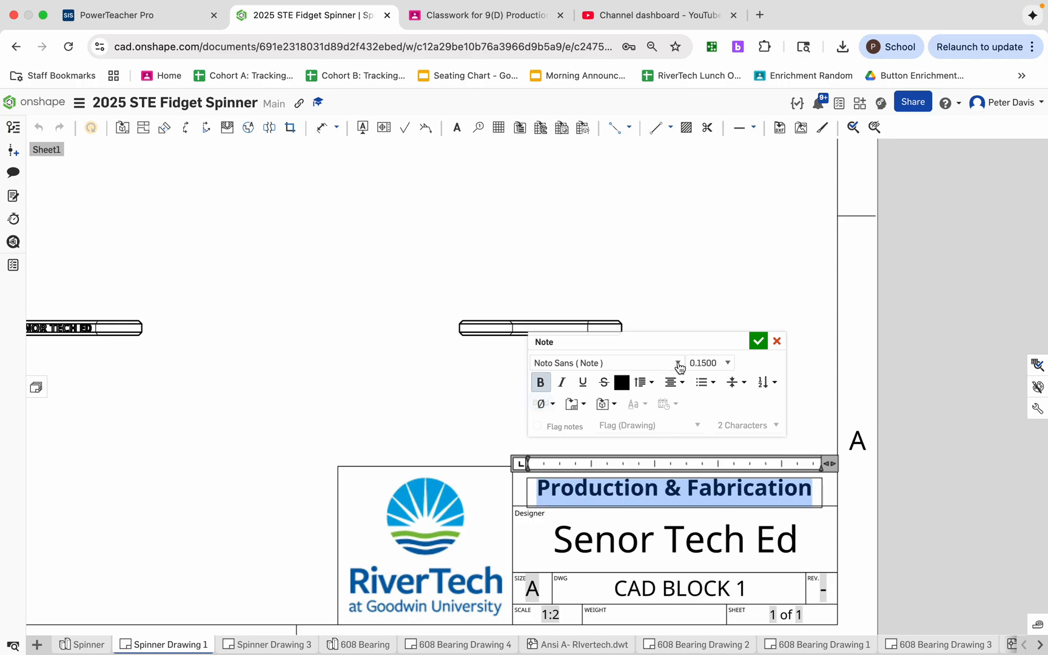
{"action": "left_click", "coordinate": [757, 342]}
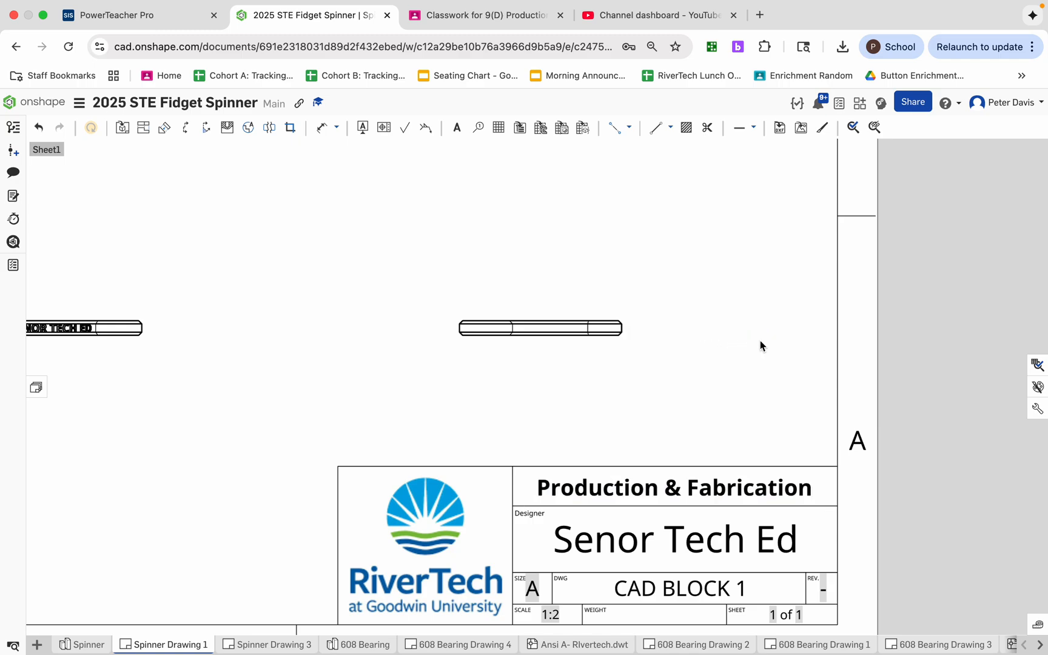
- Change the DWG name in the title block to "Fidget Body"
{"action": "left_click", "coordinate": [631, 595]}
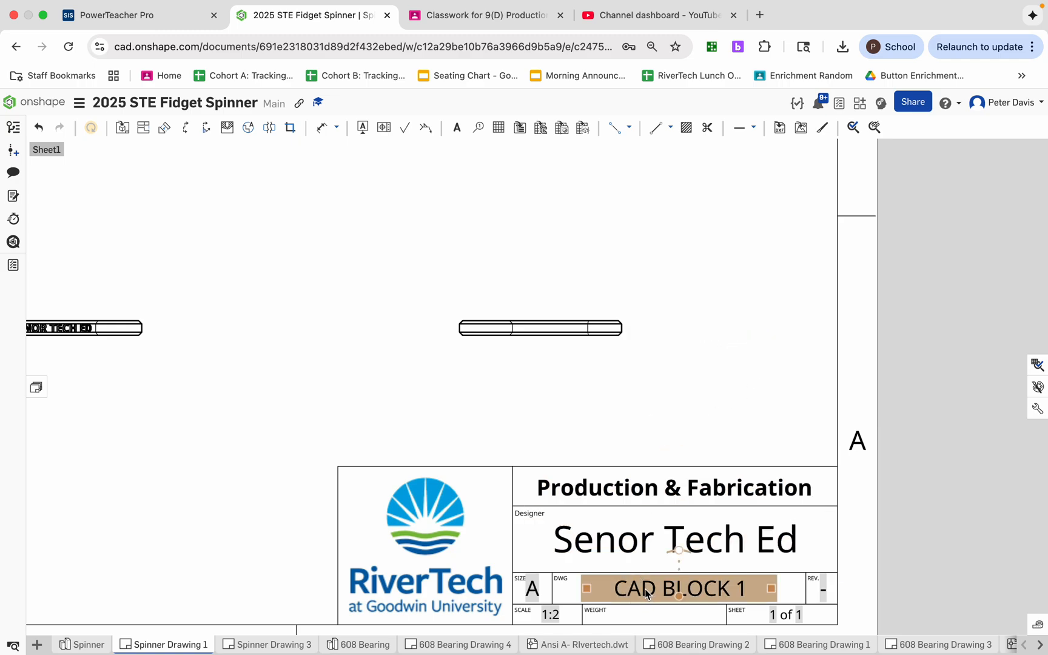
{"action": "double_click", "coordinate": [645, 593]}
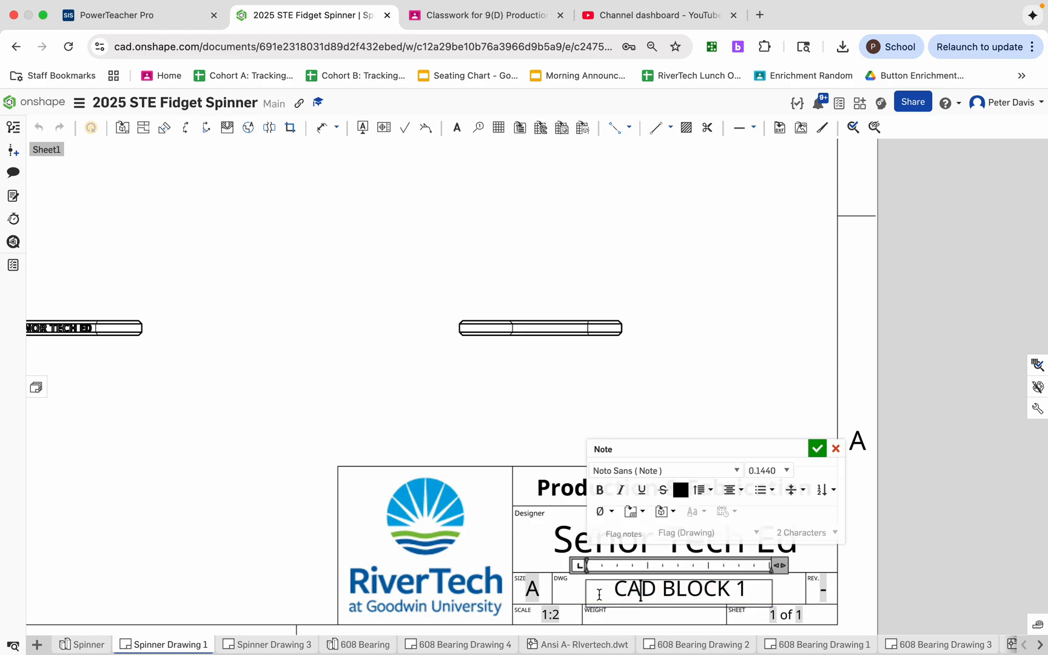
{"action": "left_click_drag", "start_coordinate": [612, 593], "coordinate": [755, 586]}
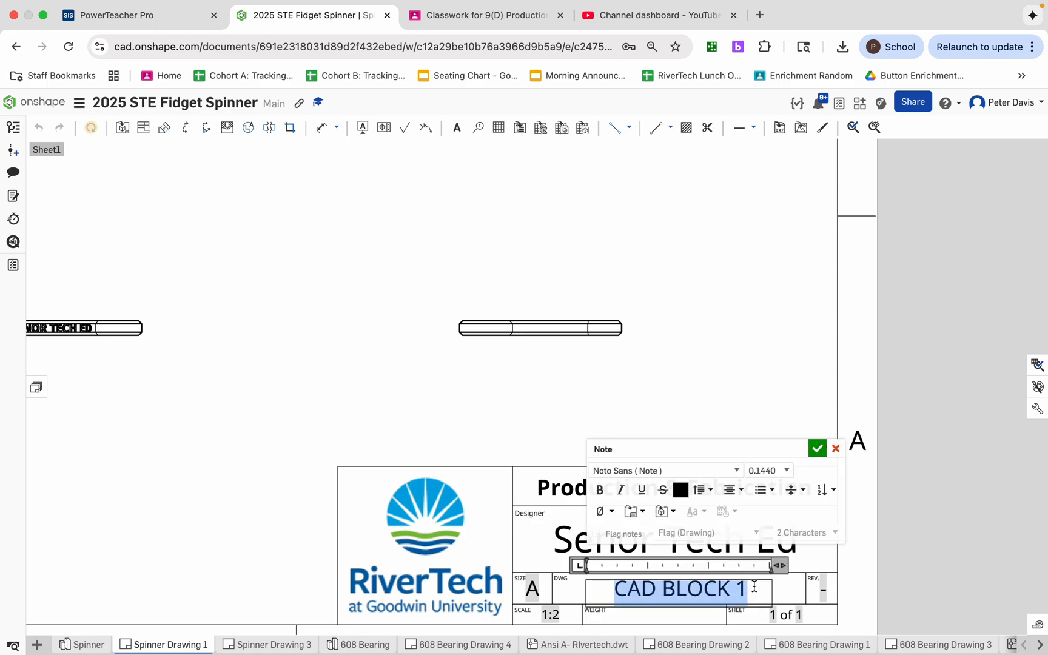
{"action": "type", "text": "Fidget B"}
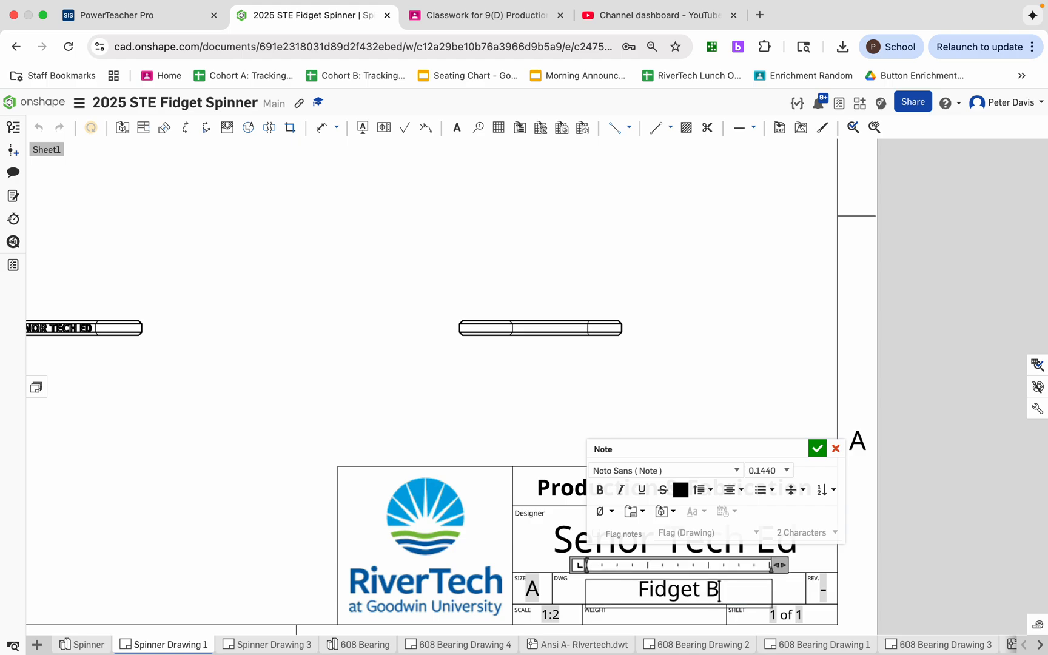
{"action": "type", "text": "ody"}
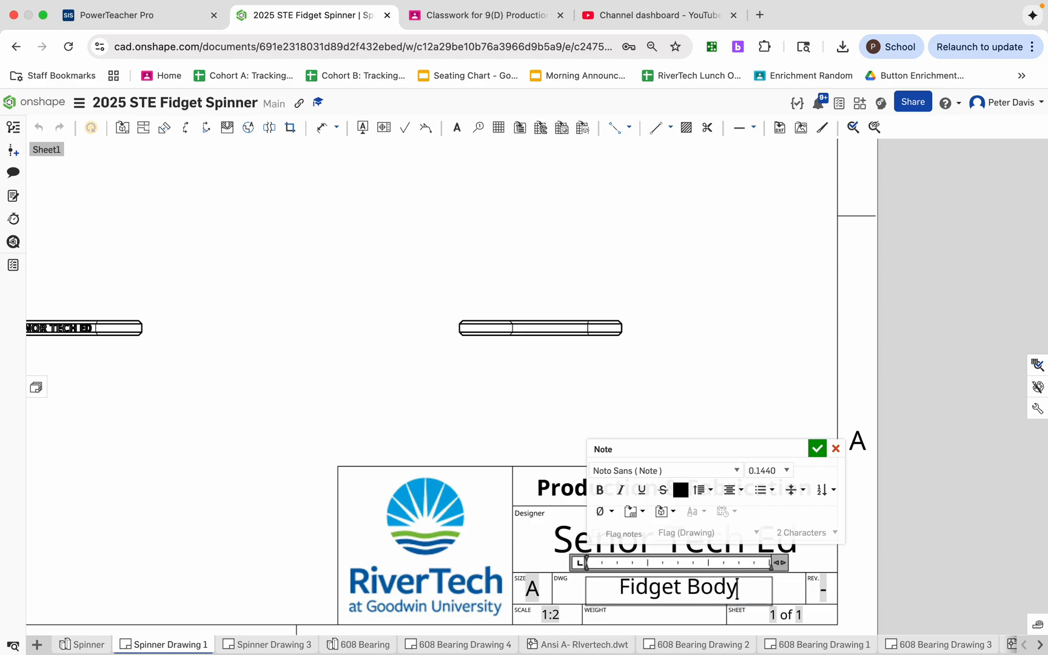
{"action": "left_click", "coordinate": [817, 449]}
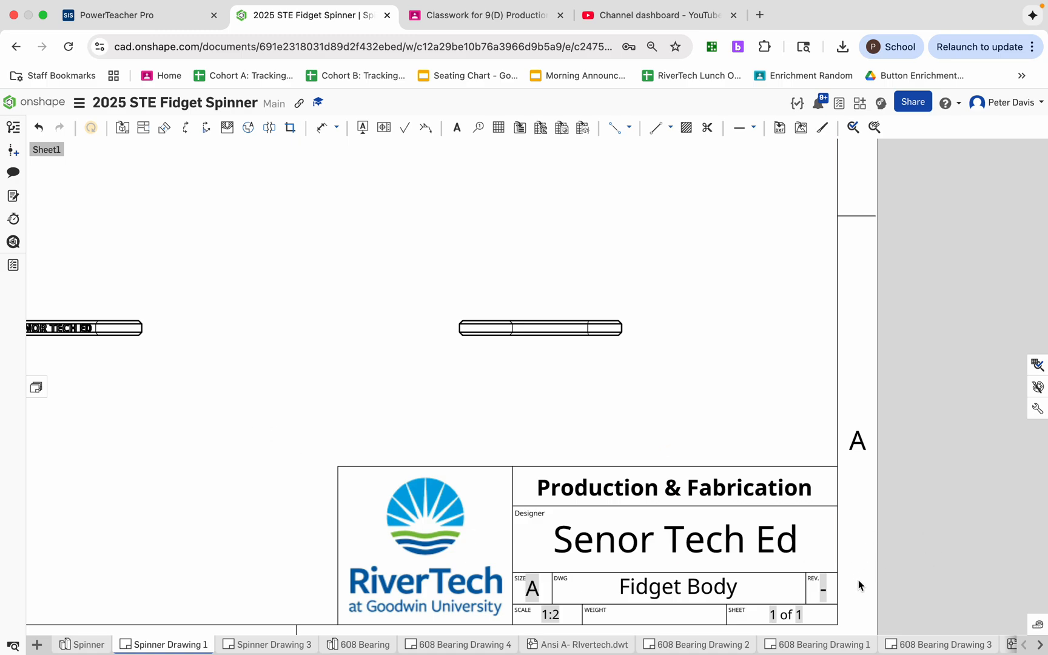
- Set the scale of the front view to 1:1 and apply the view properties
{"action": "scroll", "coordinate": [858, 585], "scroll_direction": "down", "scroll_amount": 5}
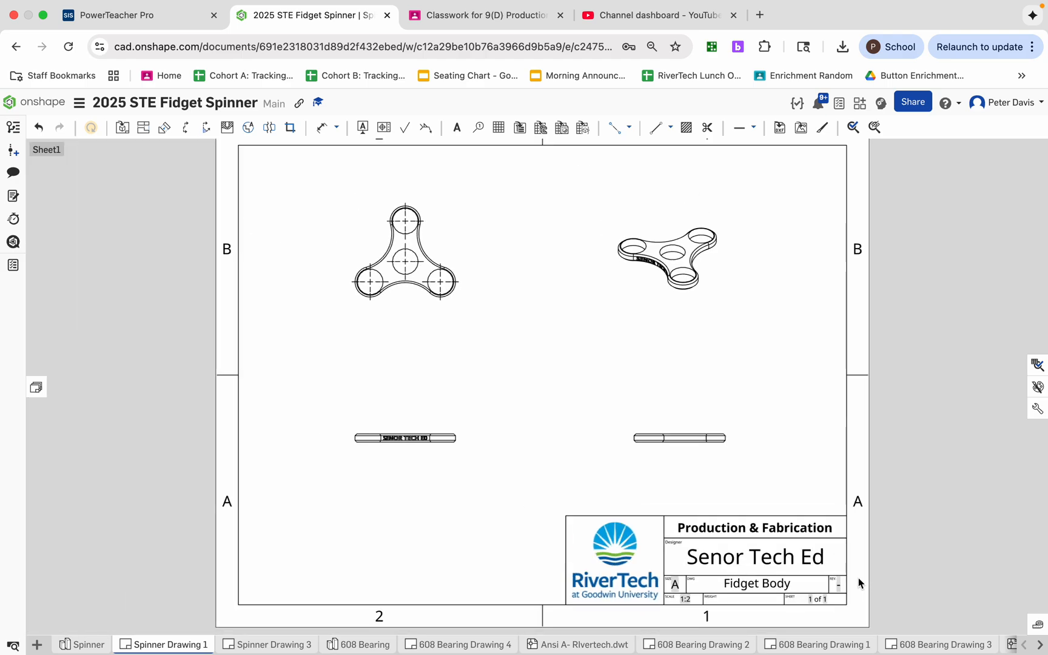
{"action": "scroll", "coordinate": [468, 475], "scroll_direction": "down", "scroll_amount": 1}
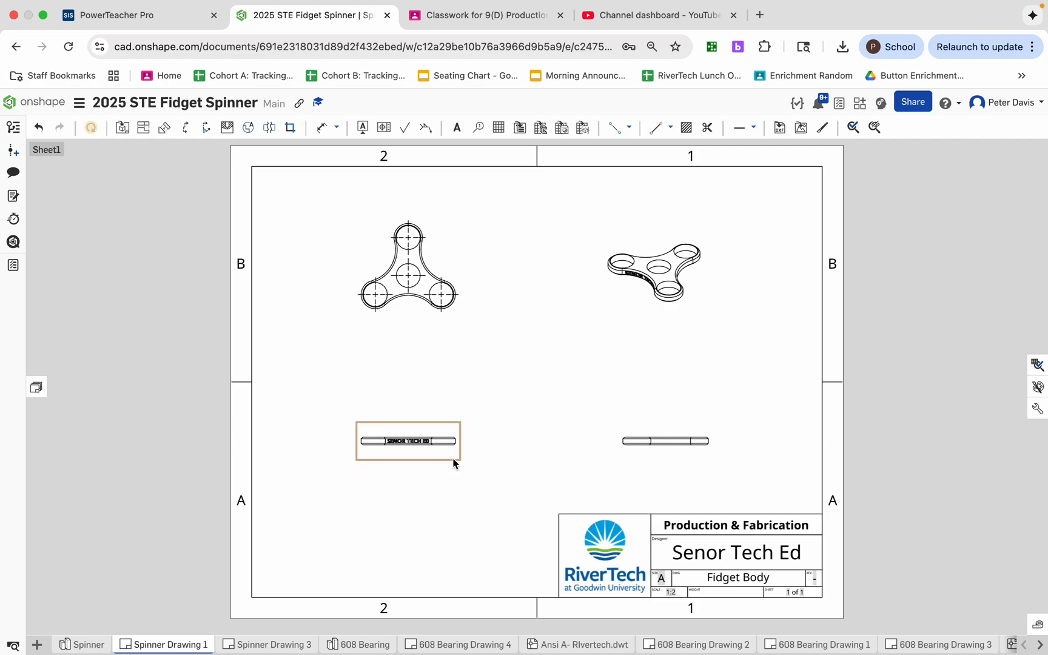
{"action": "double_click", "coordinate": [453, 459]}
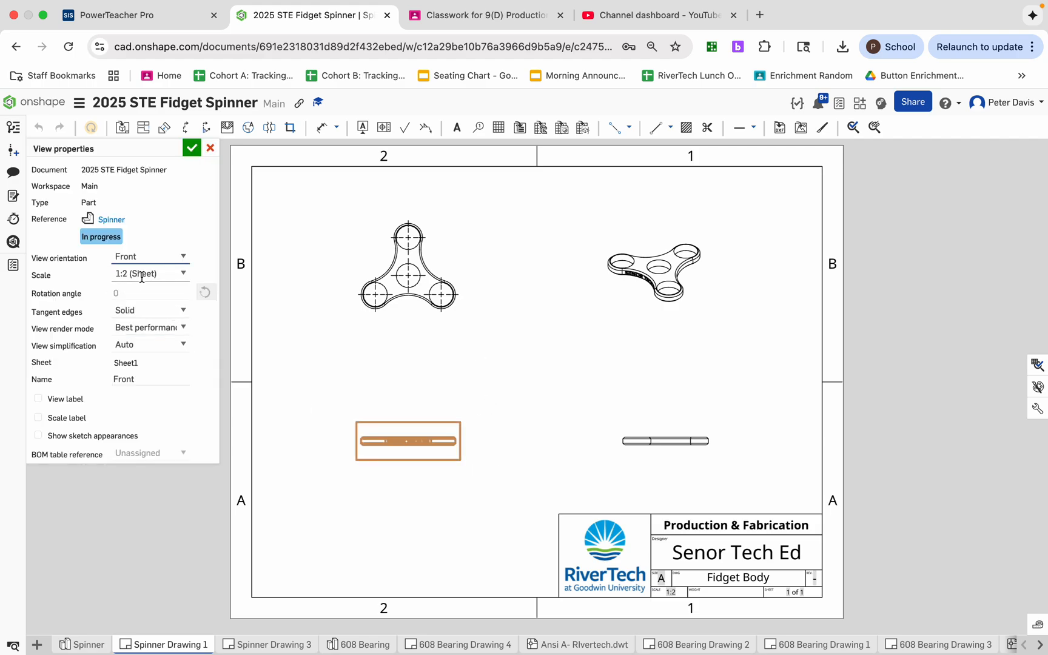
{"action": "left_click", "coordinate": [183, 276]}
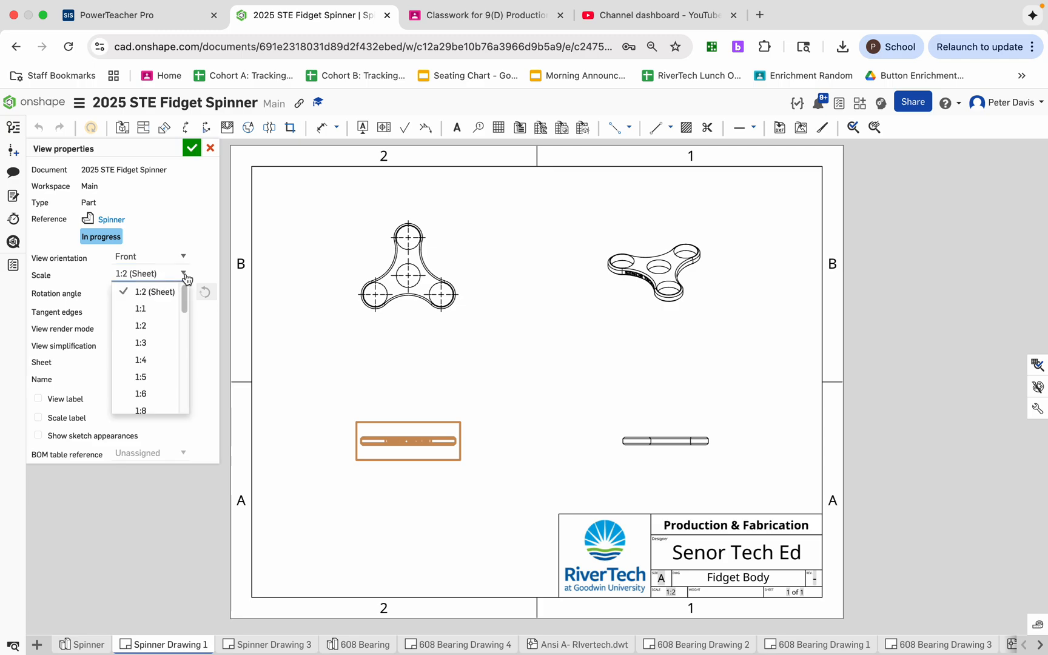
{"action": "left_click", "coordinate": [155, 310]}
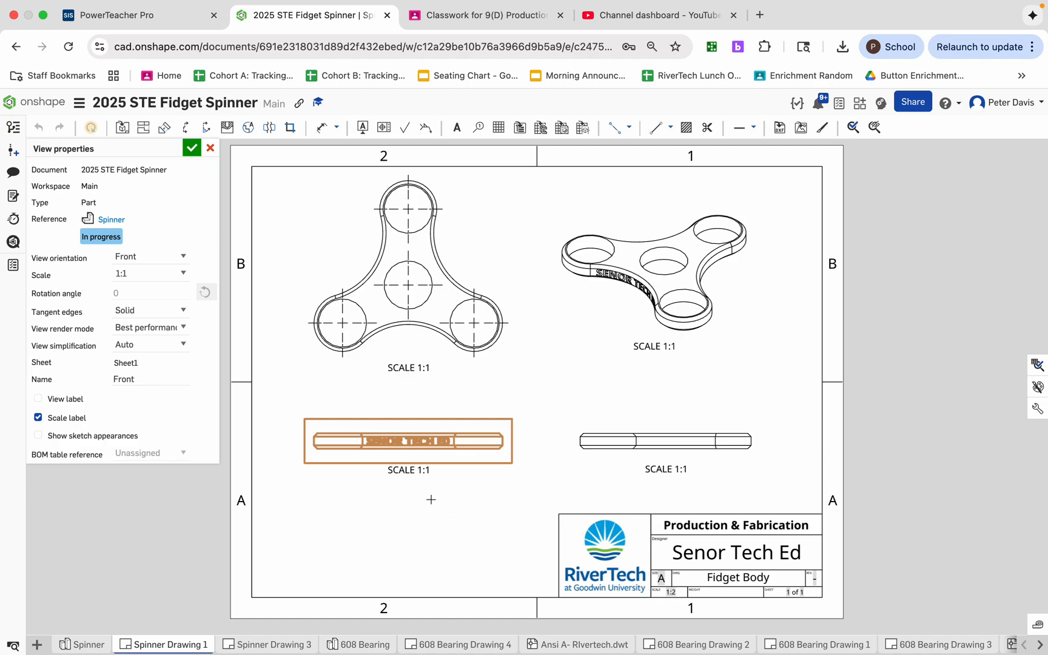
{"action": "left_click", "coordinate": [191, 149]}
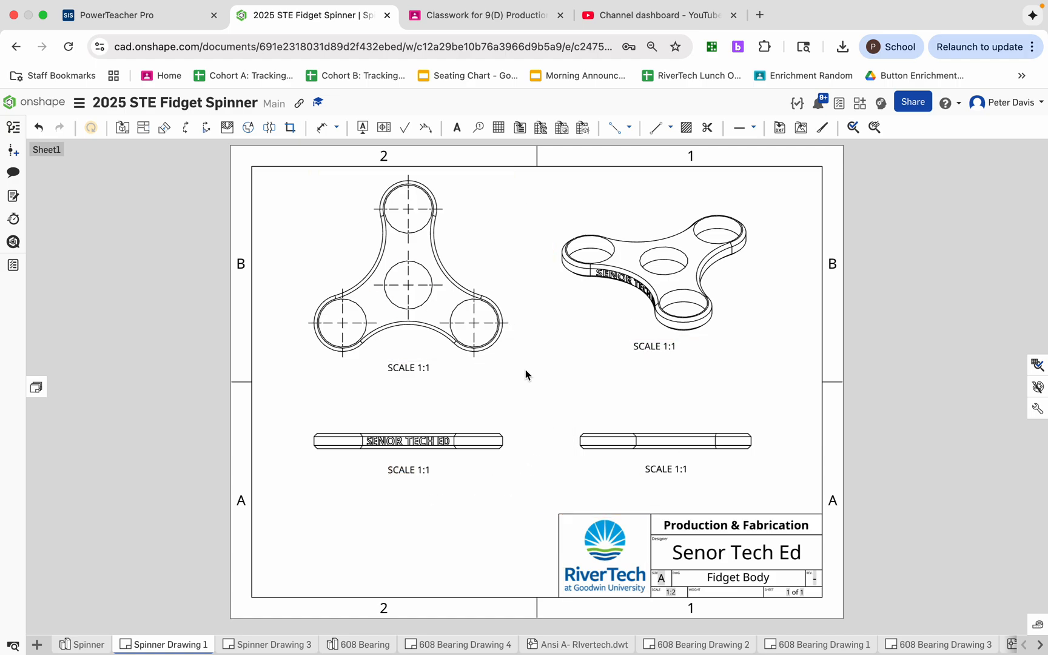
- Dimension the spinner's overall thickness in the front view, placing the dimension beside its right end
{"action": "left_click", "coordinate": [323, 129]}
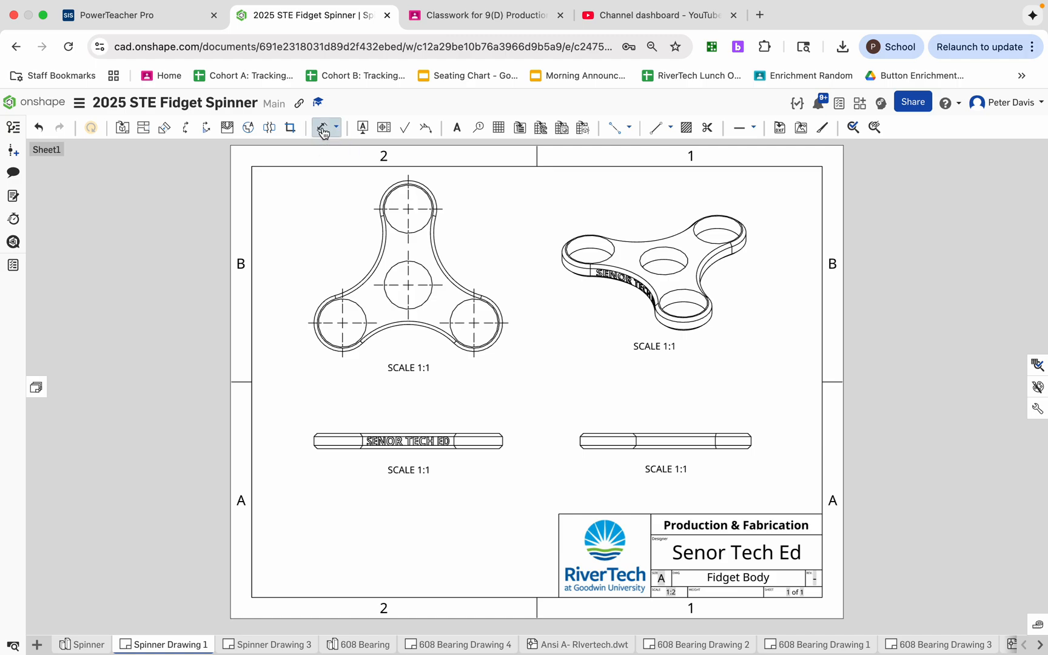
{"action": "scroll", "coordinate": [506, 439], "scroll_direction": "up", "scroll_amount": 3}
{"action": "scroll", "coordinate": [506, 435], "scroll_direction": "up", "scroll_amount": 4}
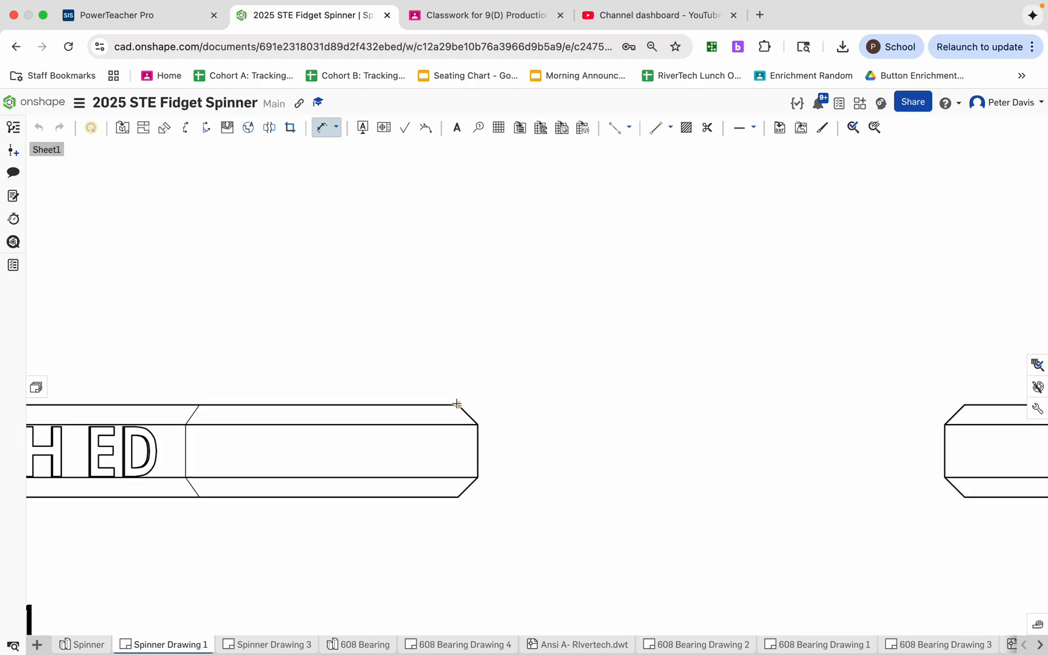
{"action": "left_click", "coordinate": [459, 497]}
{"action": "left_click", "coordinate": [637, 455]}
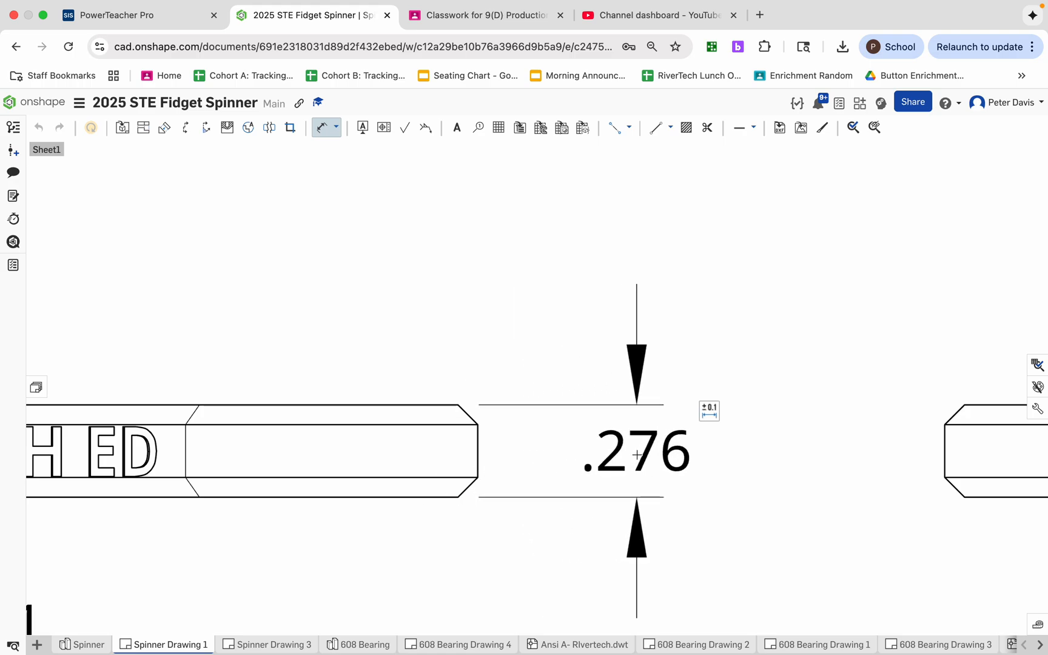
- Dimension the vertical distance between the centre hole and the upper lobe in the top view, and select that dimension
{"action": "scroll", "coordinate": [515, 547], "scroll_direction": "down", "scroll_amount": 10}
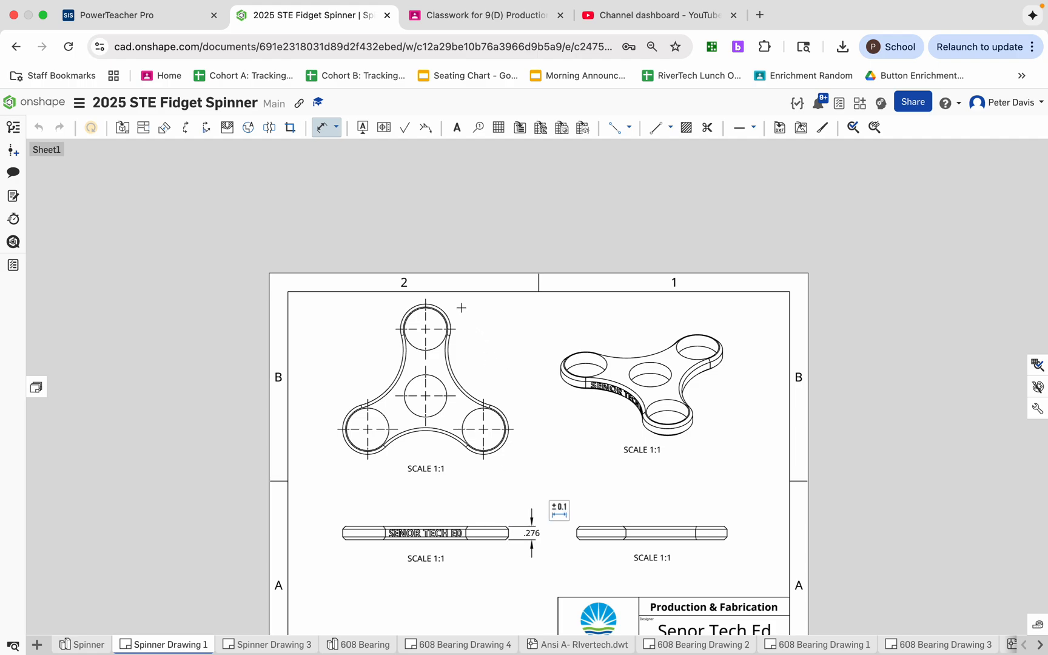
{"action": "scroll", "coordinate": [466, 361], "scroll_direction": "up", "scroll_amount": 5}
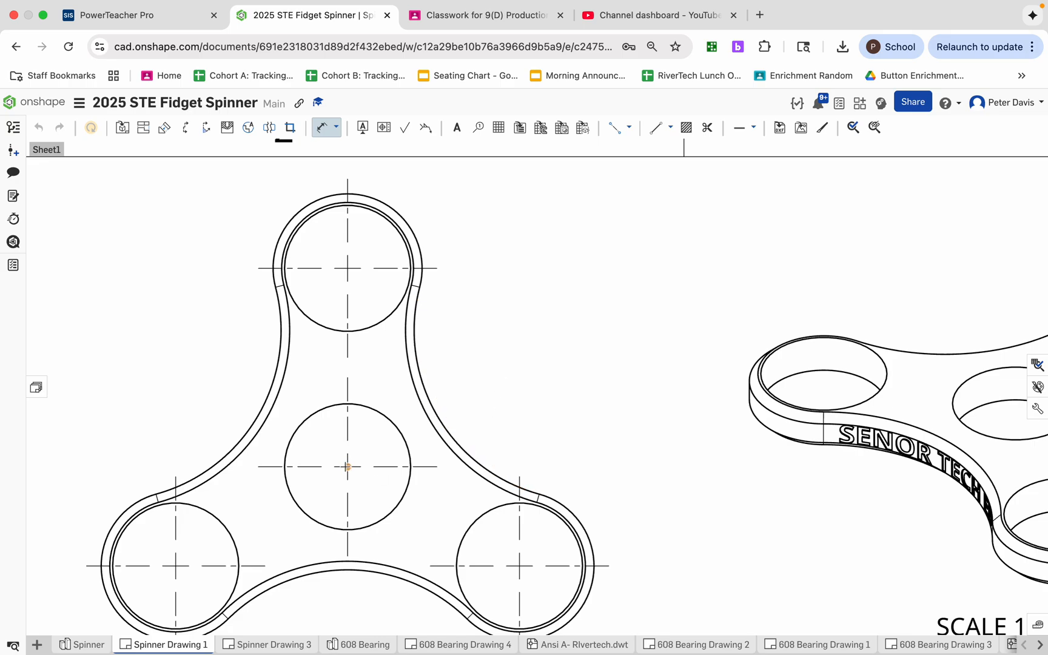
{"action": "left_click", "coordinate": [348, 466]}
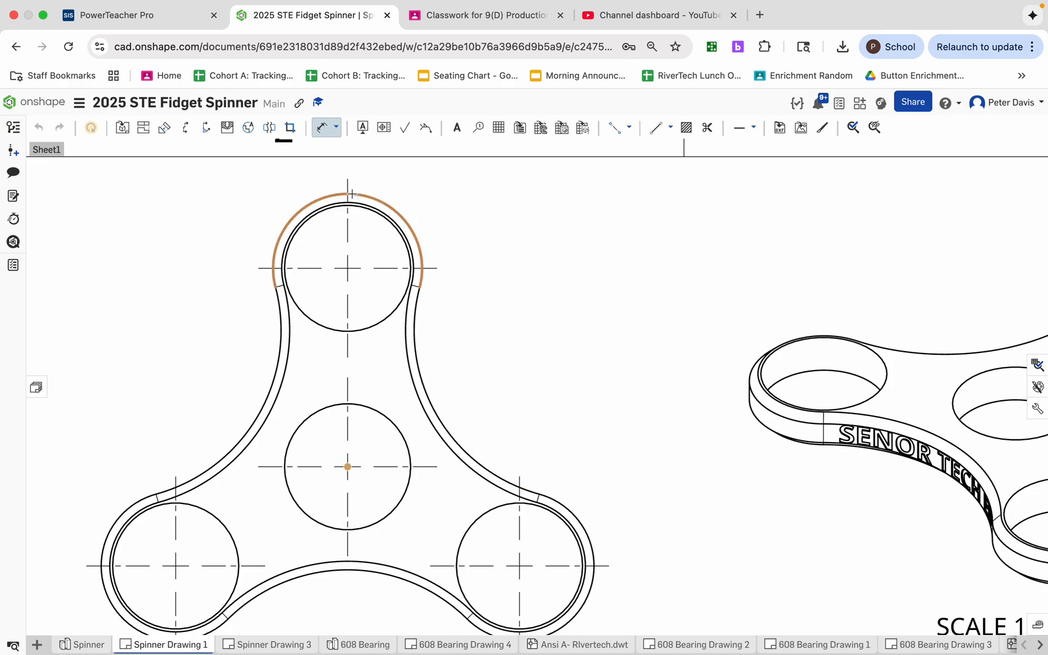
{"action": "left_click", "coordinate": [350, 194]}
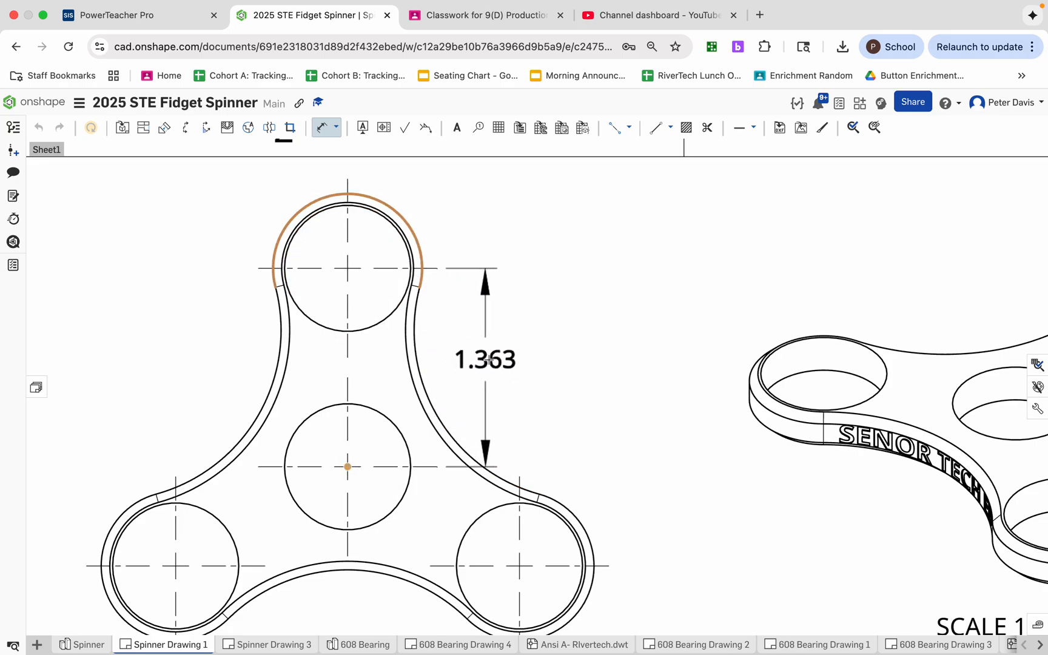
{"action": "left_click", "coordinate": [503, 360]}
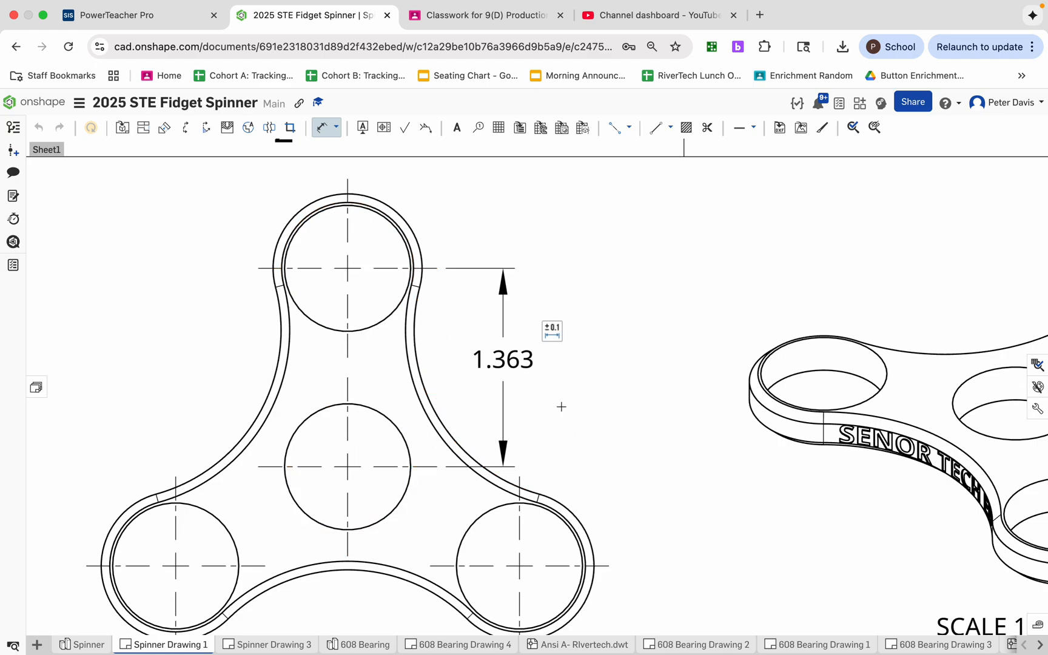
{"action": "key", "text": "Escape"}
{"action": "left_click", "coordinate": [503, 413]}
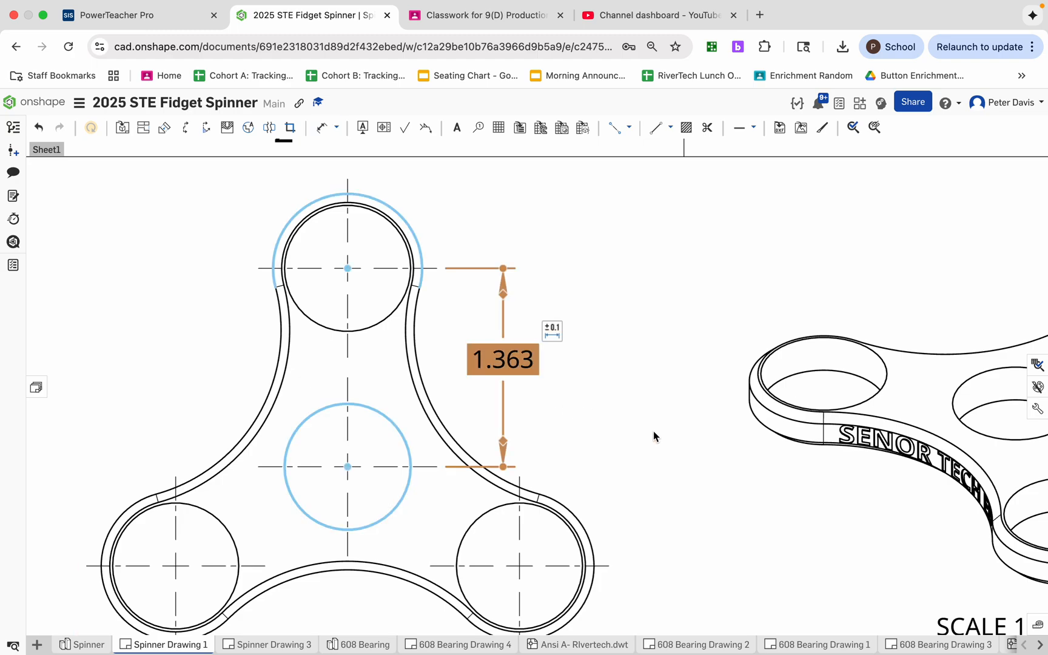
- Delete the selected vertical dimension and place a sketch point where the upper lobe's outer arc crosses its vertical centreline in the top view
{"action": "key", "text": "Delete"}
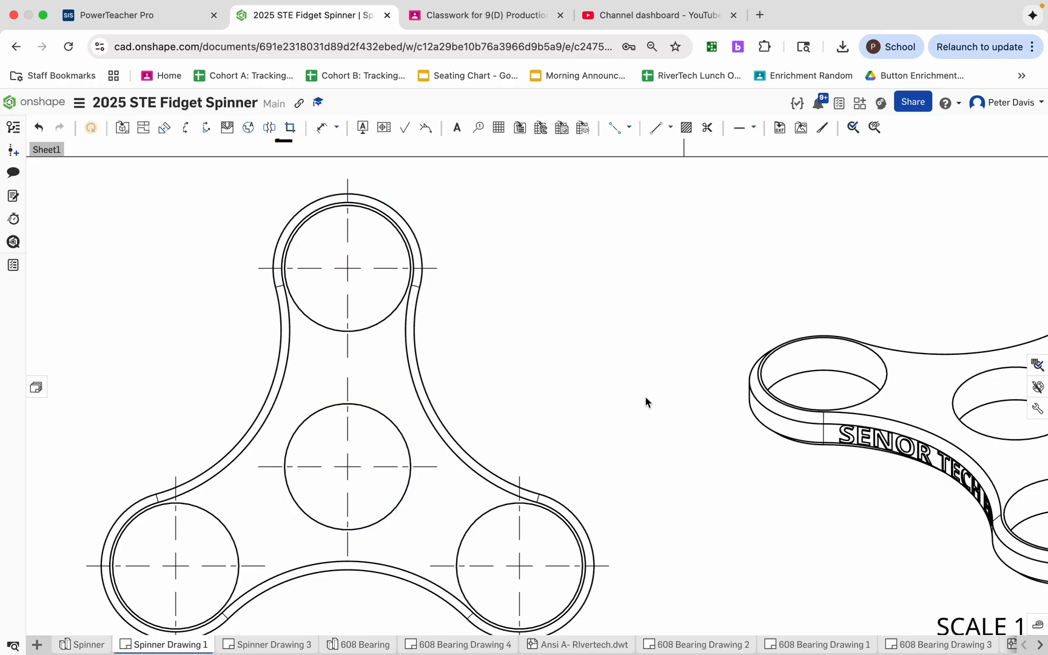
{"action": "left_click", "coordinate": [671, 128]}
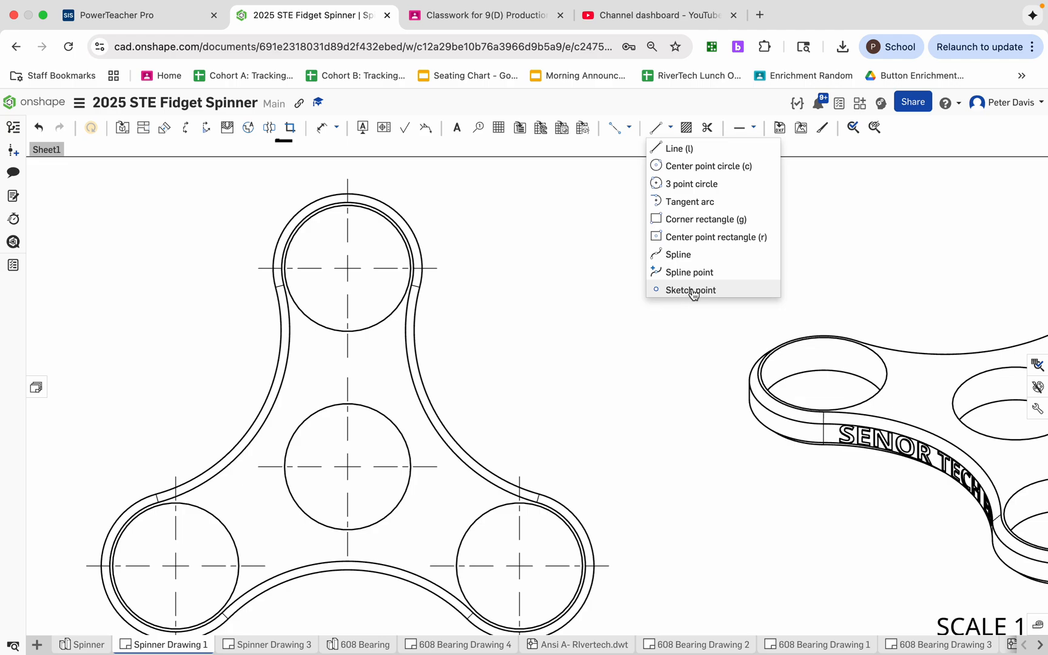
{"action": "key", "text": "super+minus"}
{"action": "key", "text": "super+minus"}
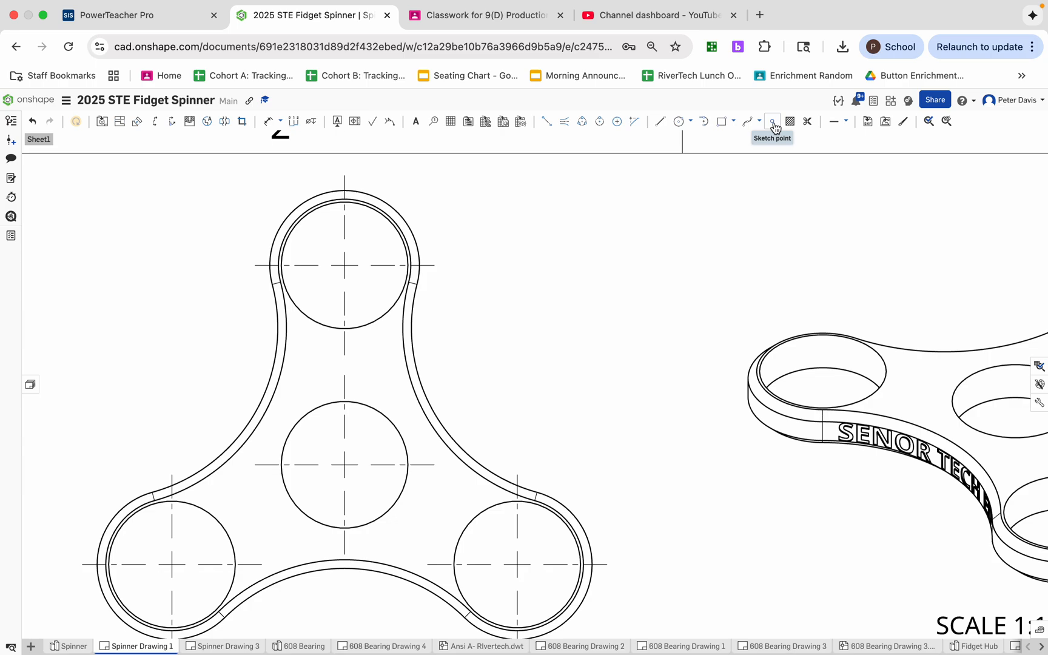
{"action": "key", "text": "super+minus"}
{"action": "key", "text": "super+minus"}
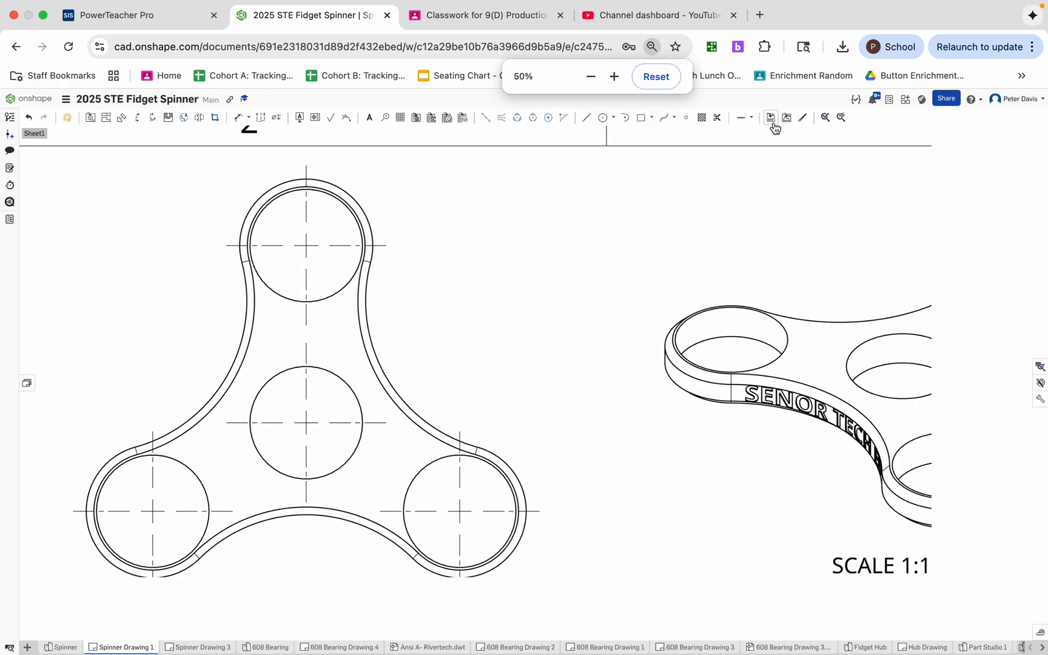
{"action": "key", "text": "super+equal"}
{"action": "key", "text": "super+equal"}
{"action": "key", "text": "super+equal"}
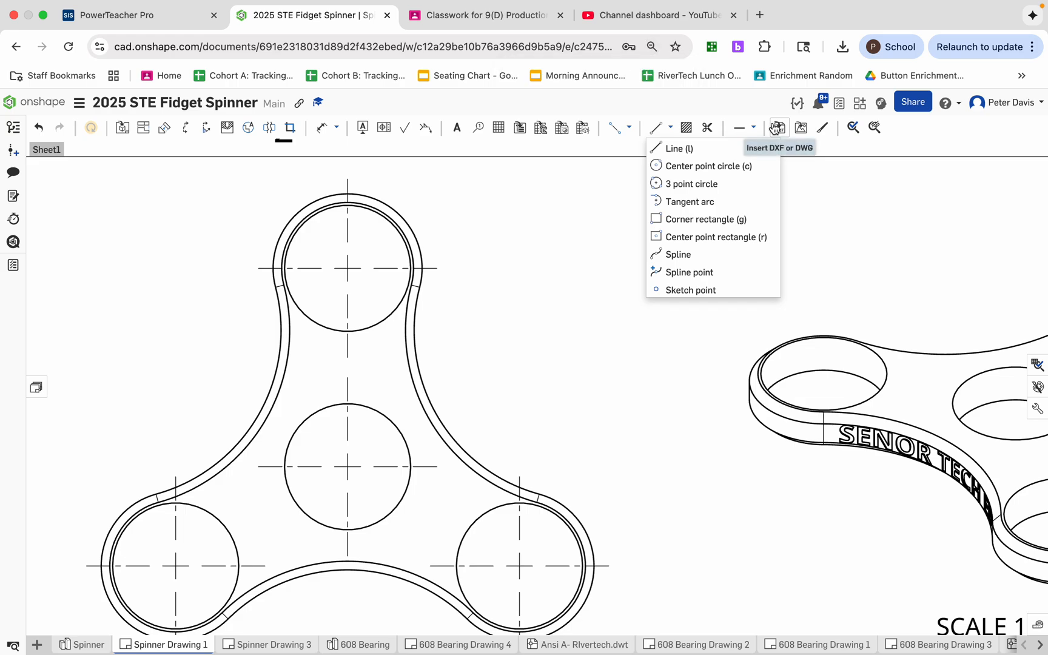
{"action": "left_click", "coordinate": [678, 291]}
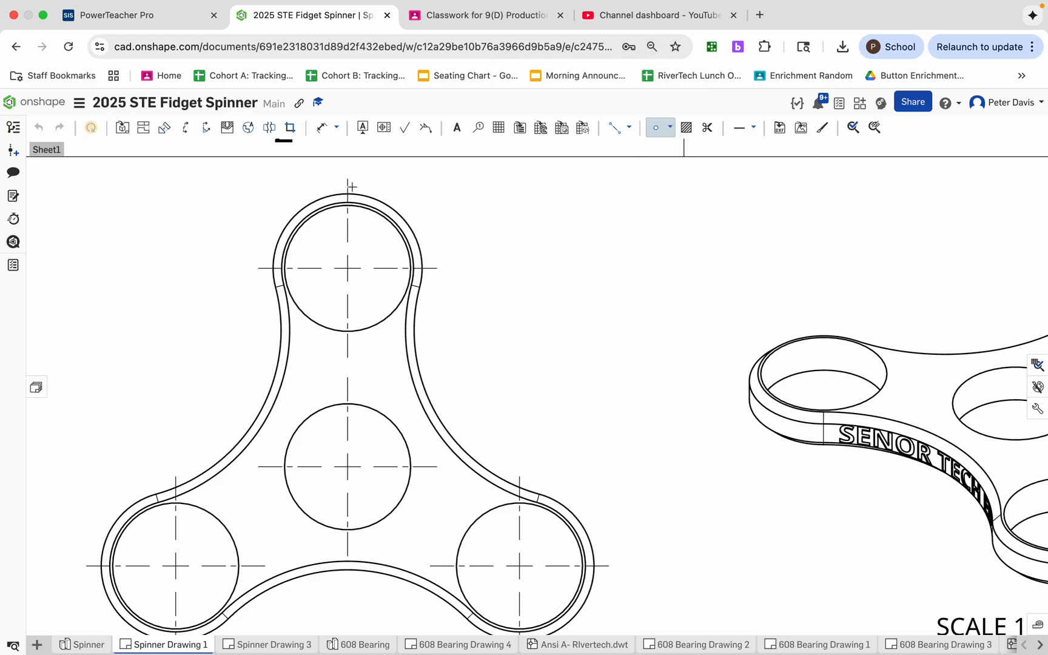
{"action": "scroll", "coordinate": [358, 201], "scroll_direction": "up", "scroll_amount": 5}
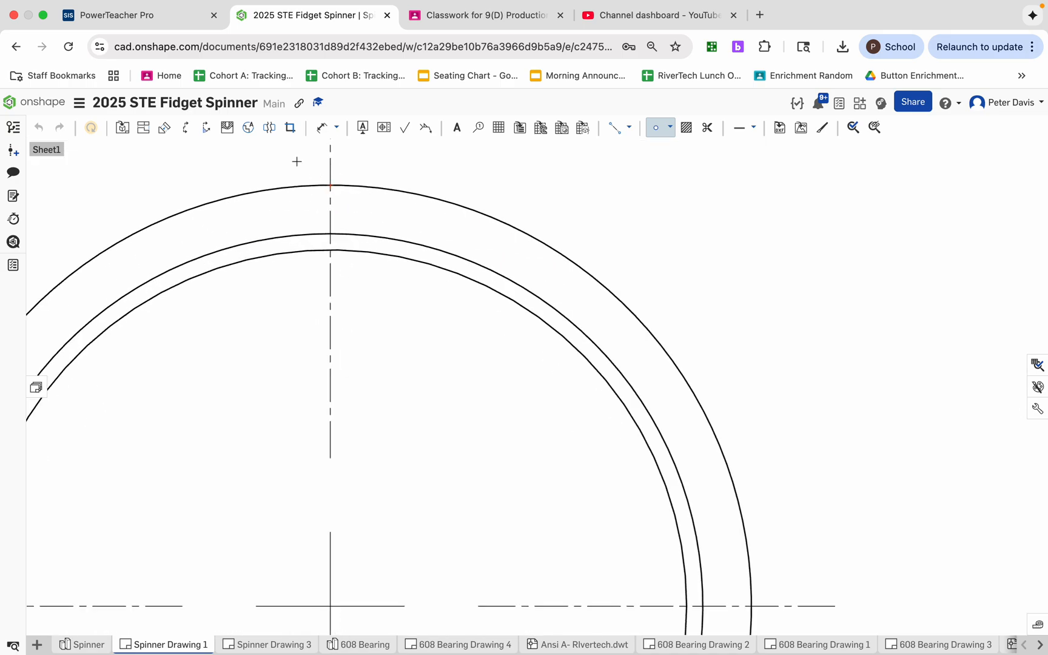
{"action": "scroll", "coordinate": [330, 178], "scroll_direction": "up", "scroll_amount": 5}
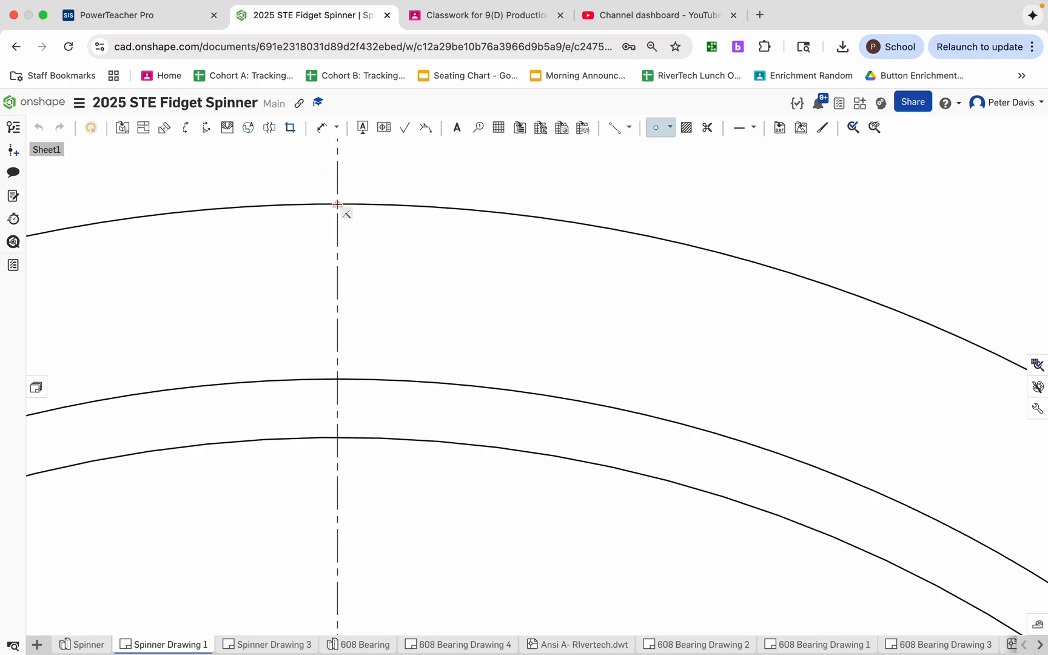
{"action": "left_click", "coordinate": [337, 204]}
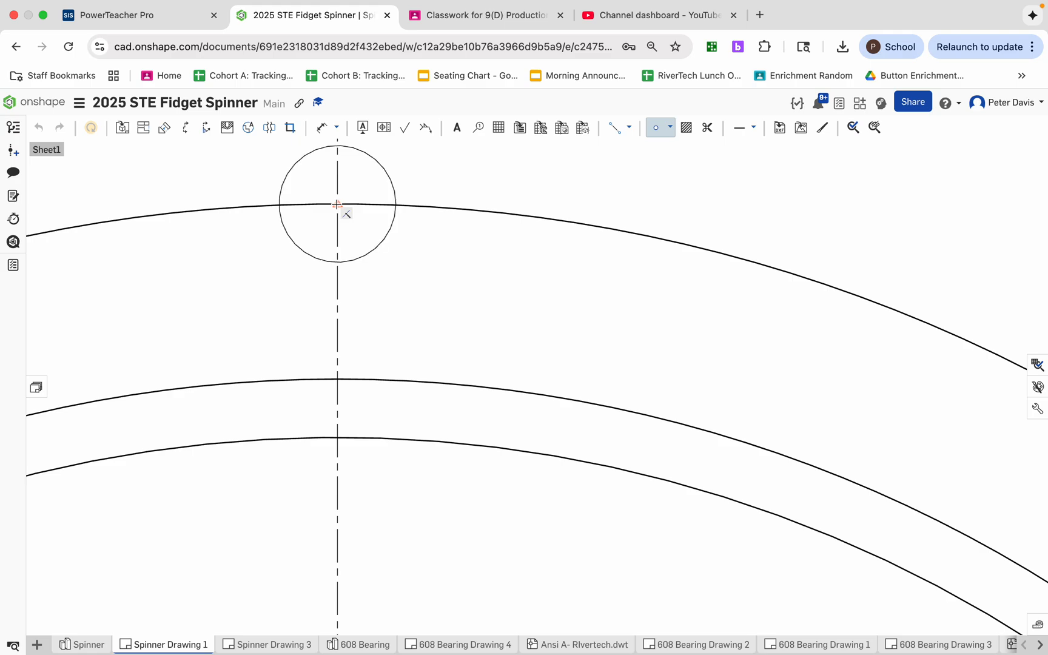
- Dimension the vertical distance from the centre hole's centre to the sketch point on the upper lobe, placing it beside the top view
{"action": "scroll", "coordinate": [454, 252], "scroll_direction": "down", "scroll_amount": 4}
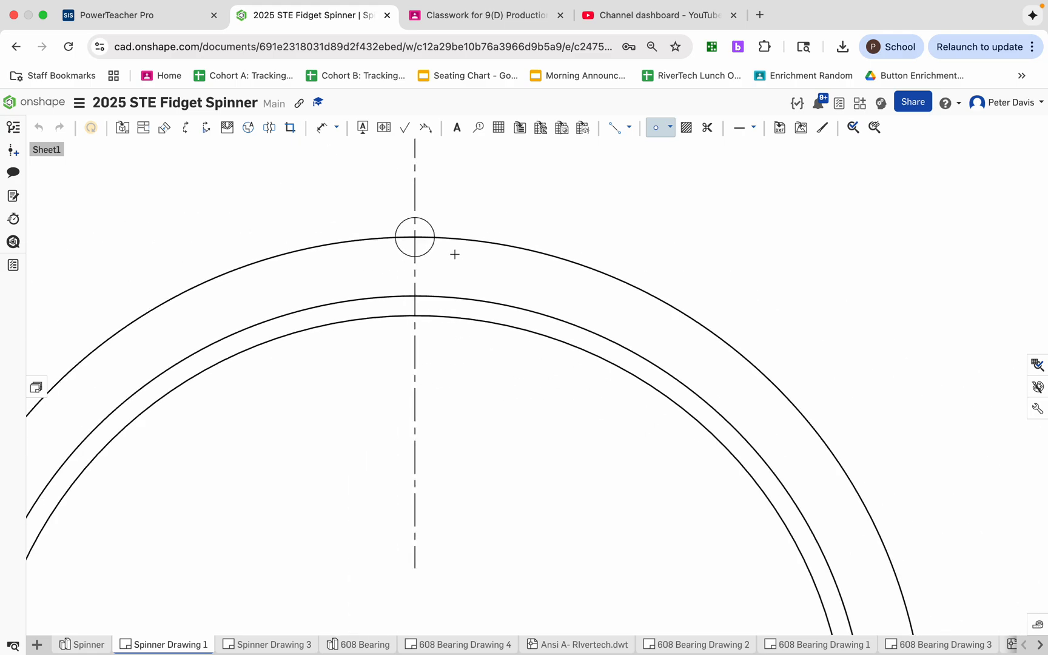
{"action": "scroll", "coordinate": [455, 254], "scroll_direction": "down", "scroll_amount": 3}
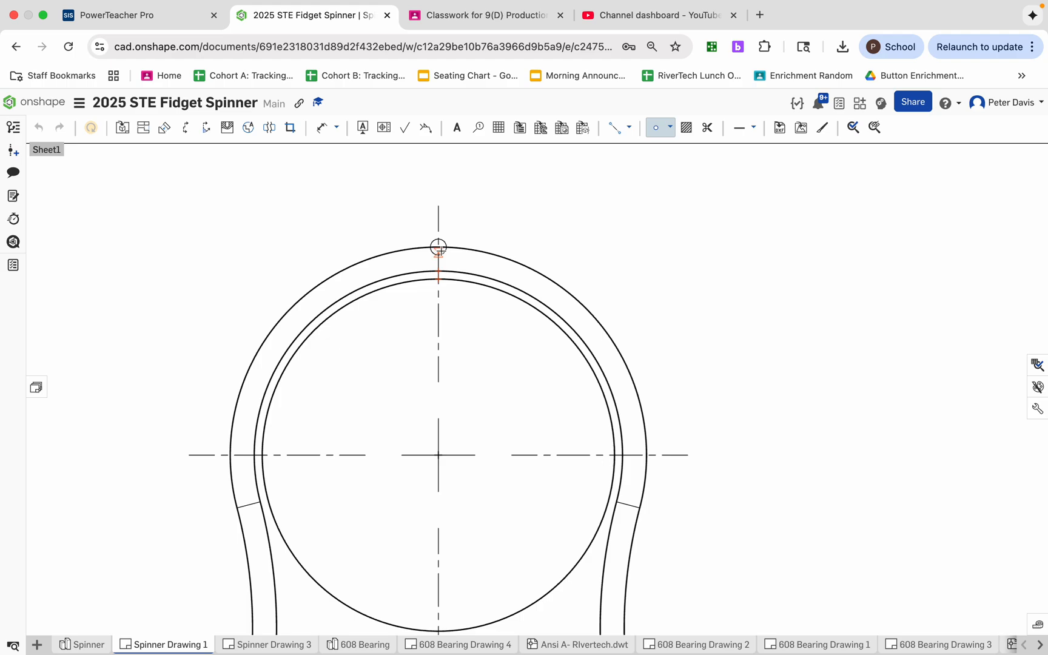
{"action": "scroll", "coordinate": [662, 281], "scroll_direction": "down", "scroll_amount": 3}
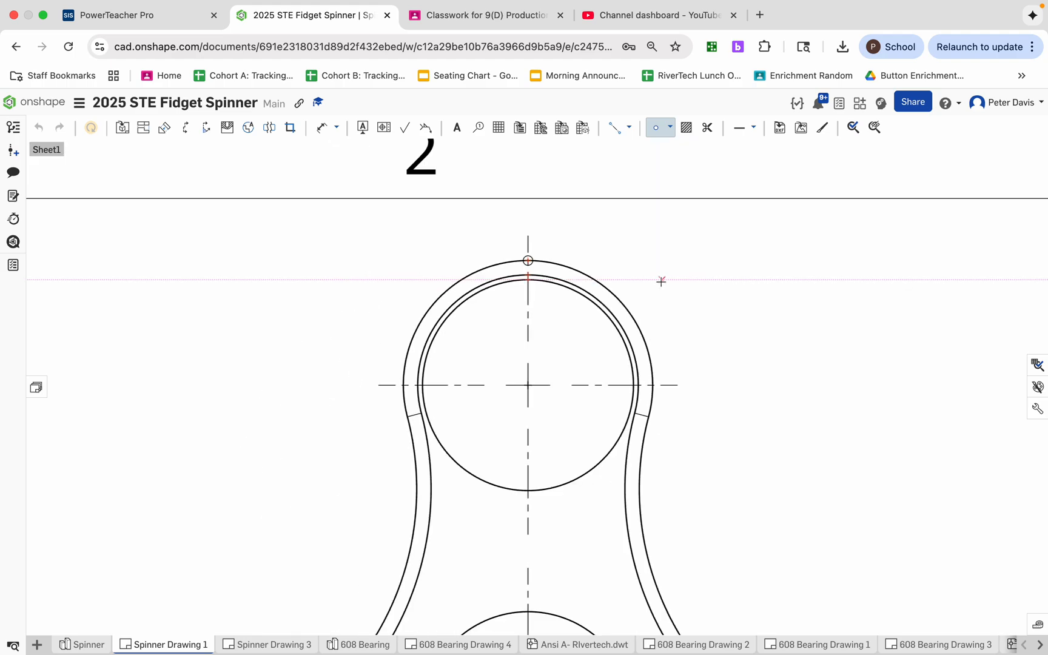
{"action": "scroll", "coordinate": [662, 281], "scroll_direction": "down", "scroll_amount": 5}
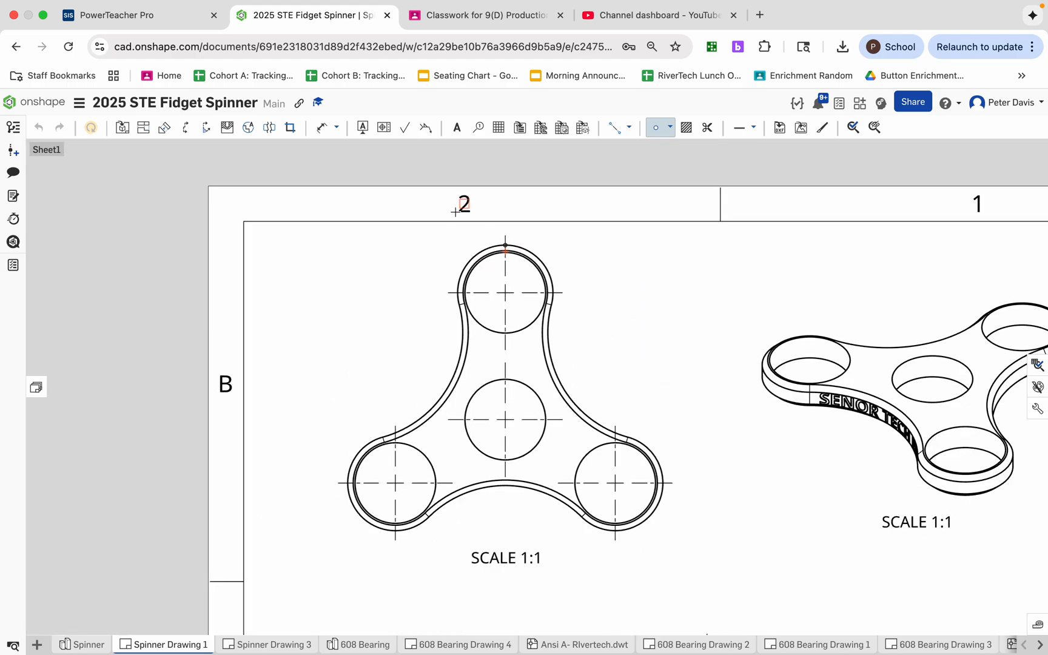
{"action": "key", "text": "d"}
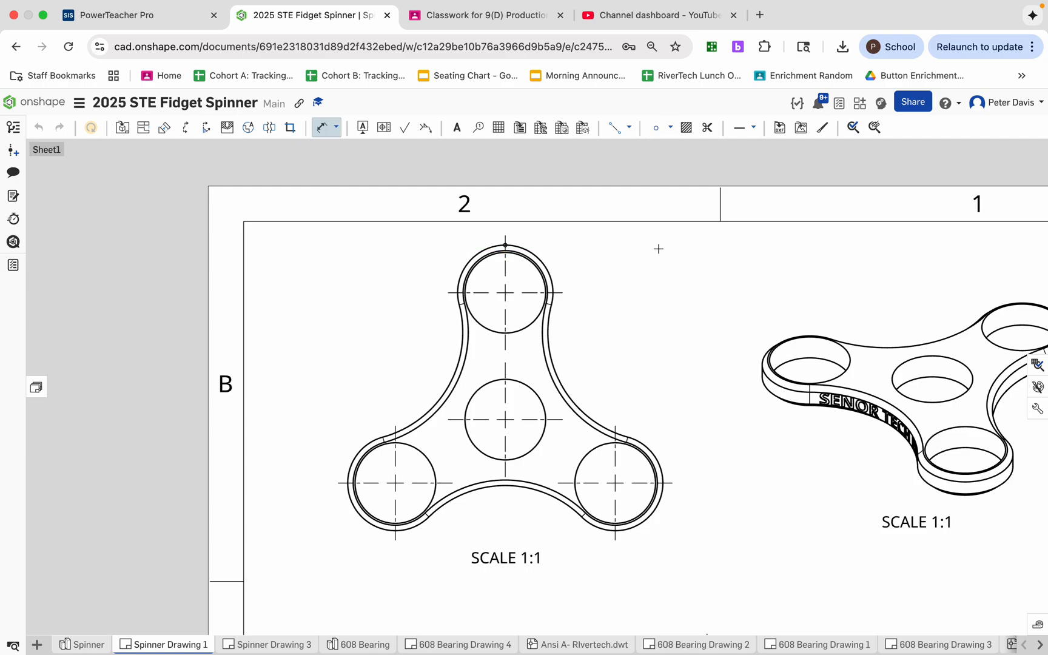
{"action": "left_click", "coordinate": [506, 419]}
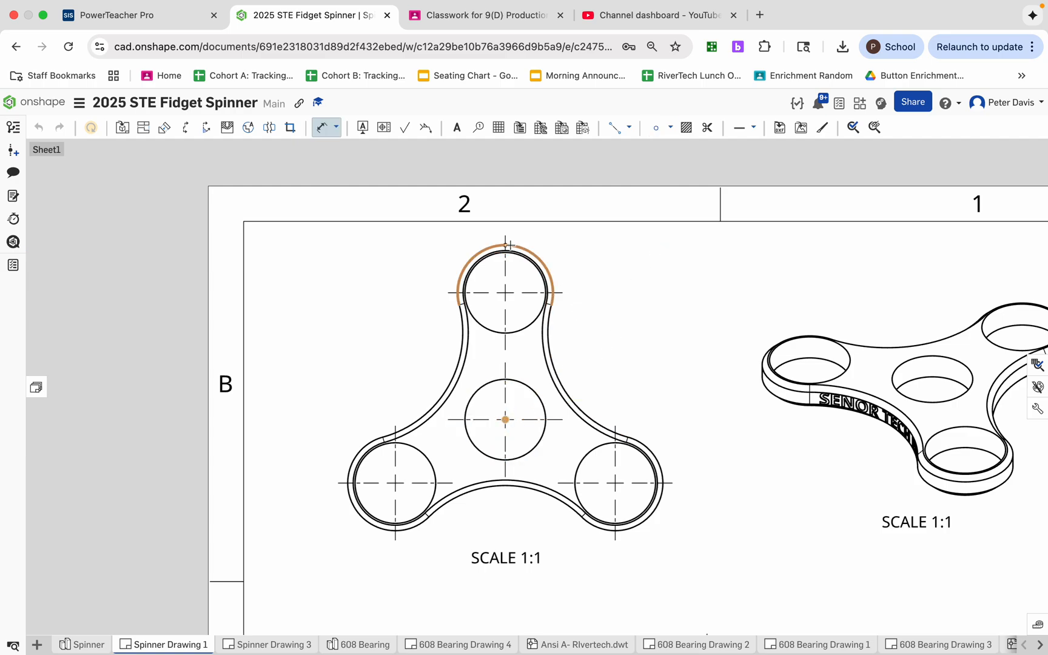
{"action": "left_click", "coordinate": [505, 245]}
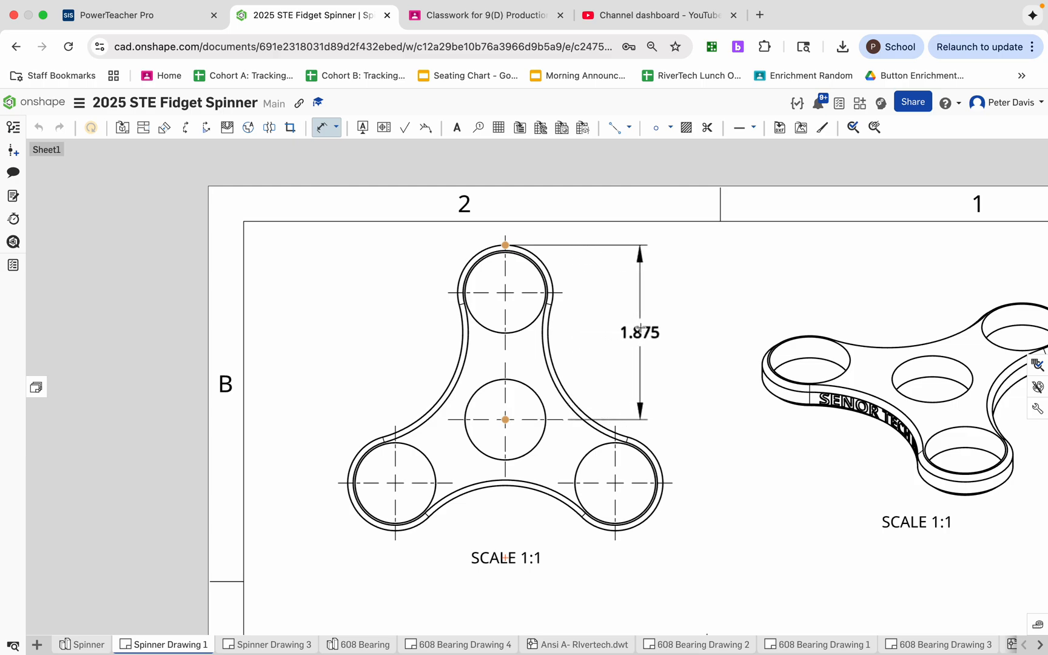
{"action": "left_click", "coordinate": [653, 332]}
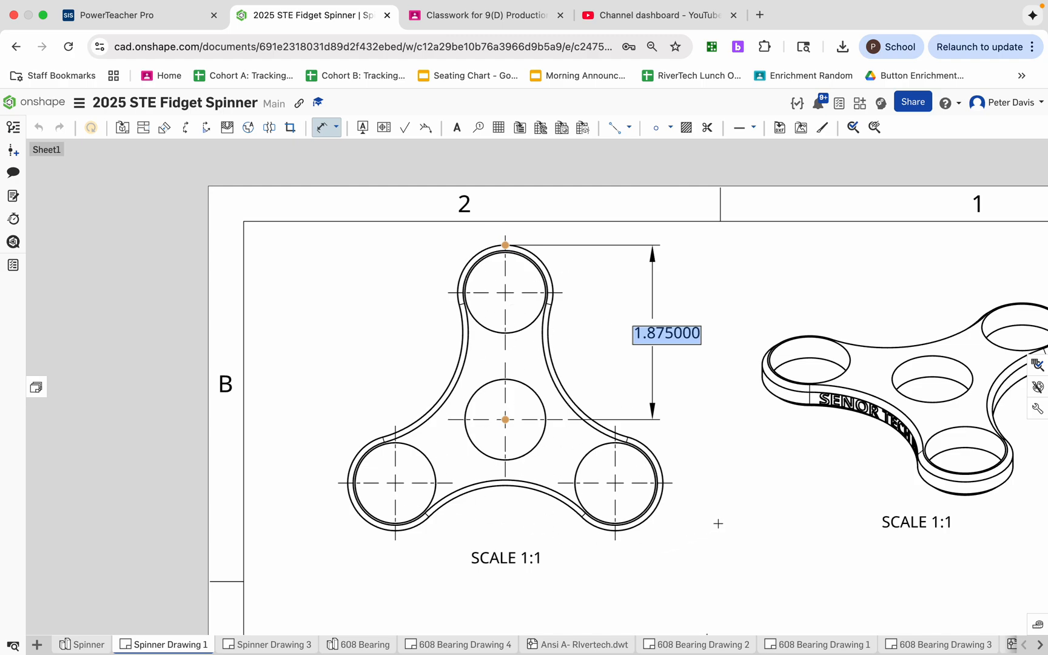
{"action": "key", "text": "Return"}
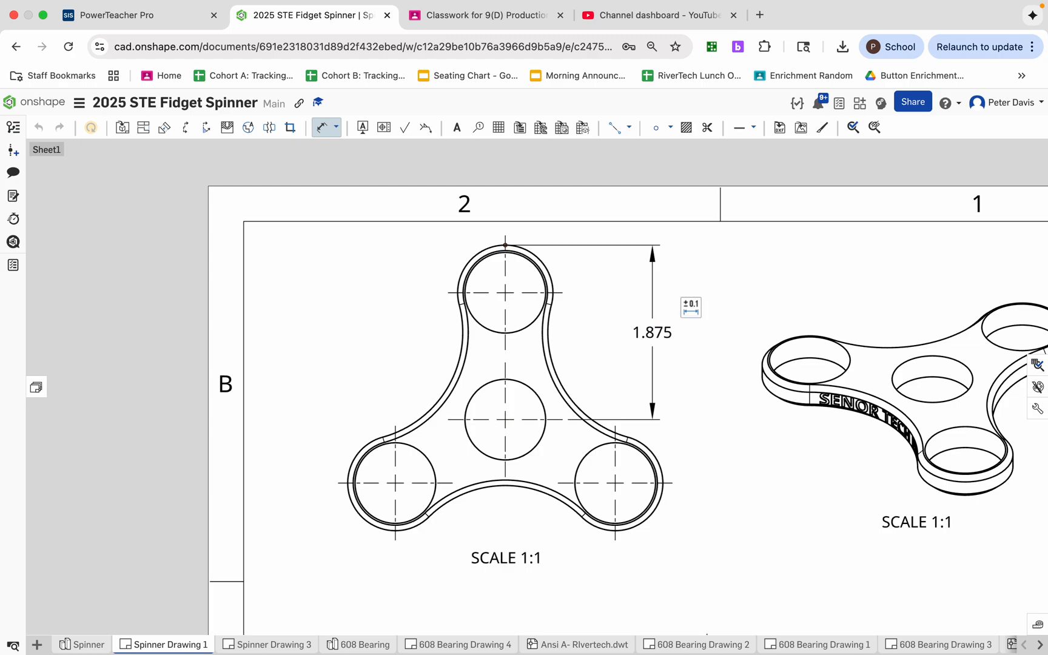
{"action": "scroll", "coordinate": [358, 342], "scroll_direction": "down", "scroll_amount": 4}
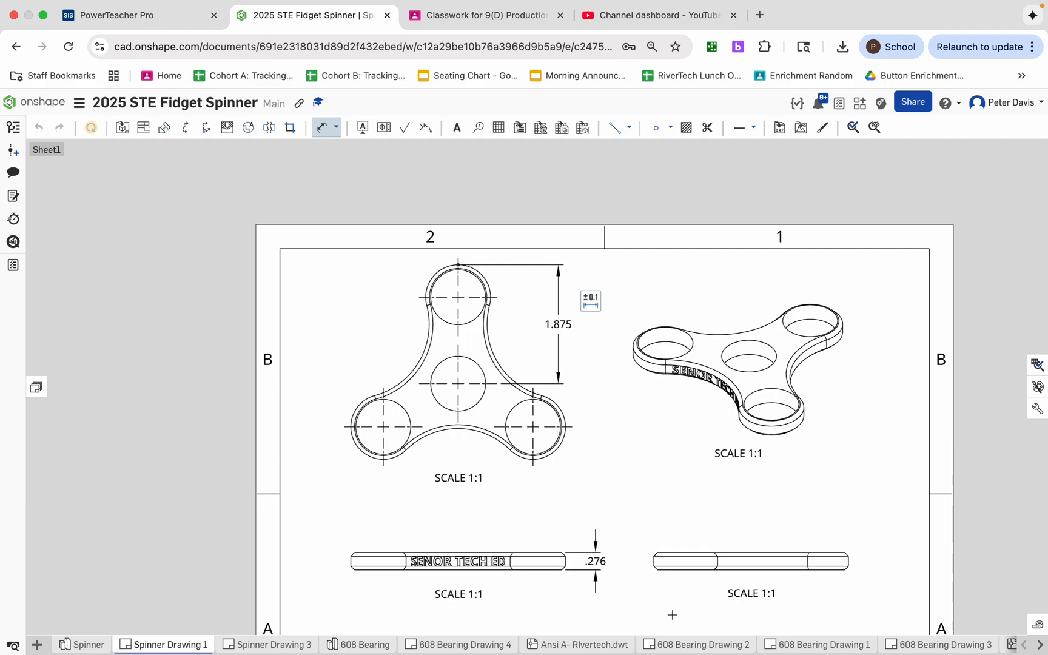
{"action": "key", "text": "f"}
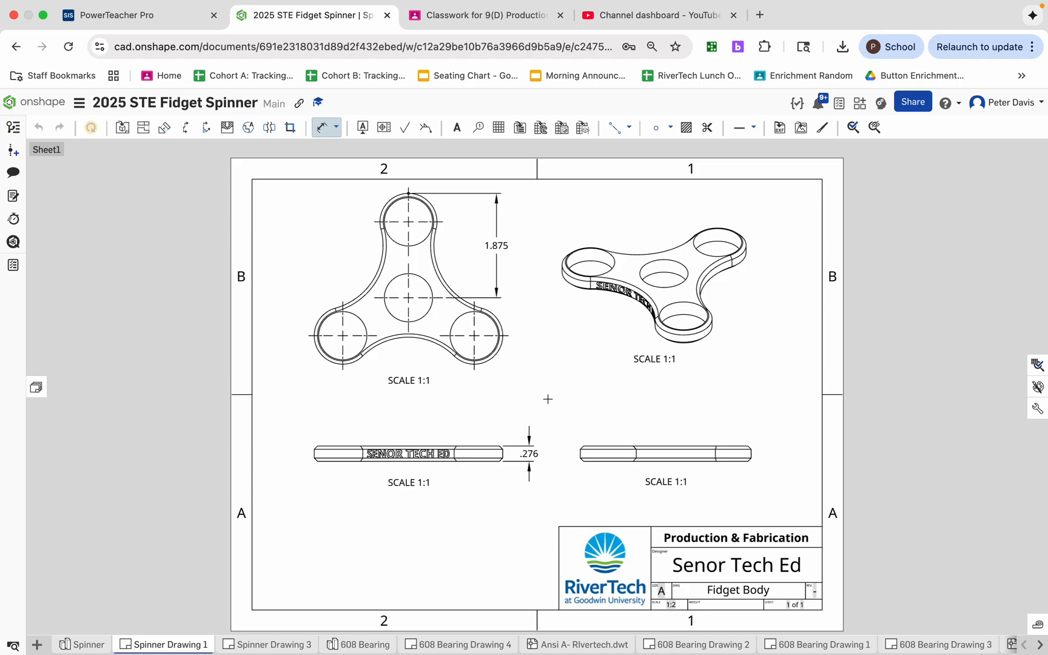
{"action": "key", "text": "Escape"}
- Show the front view's thickness dimension in dual units with the mm suffix displayed, and move its text above and outside the arrows
{"action": "left_click", "coordinate": [542, 451]}
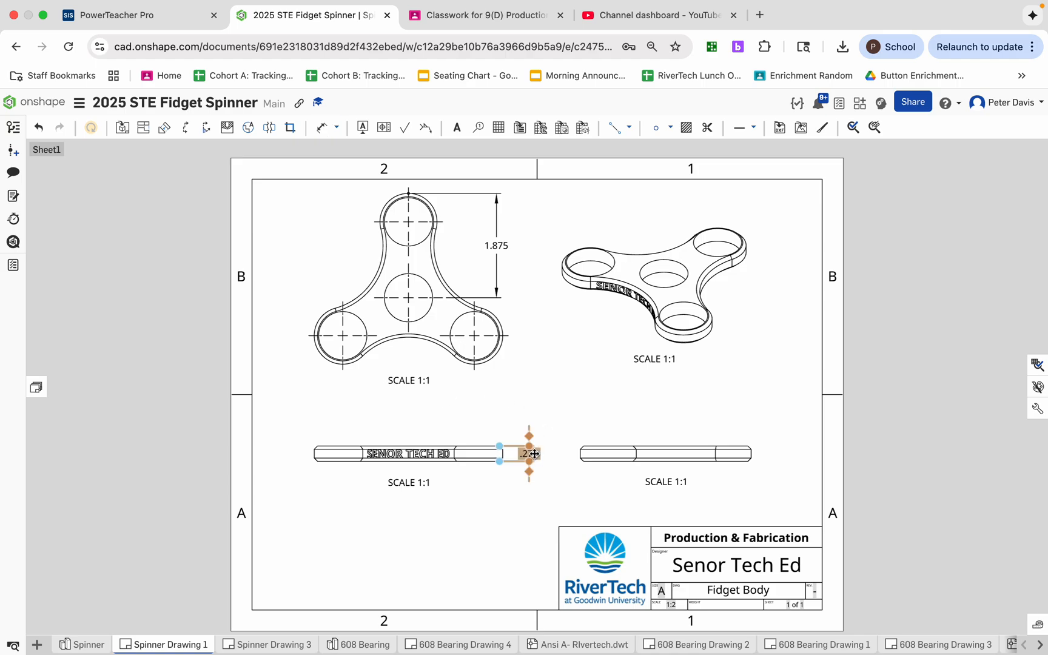
{"action": "double_click", "coordinate": [533, 453]}
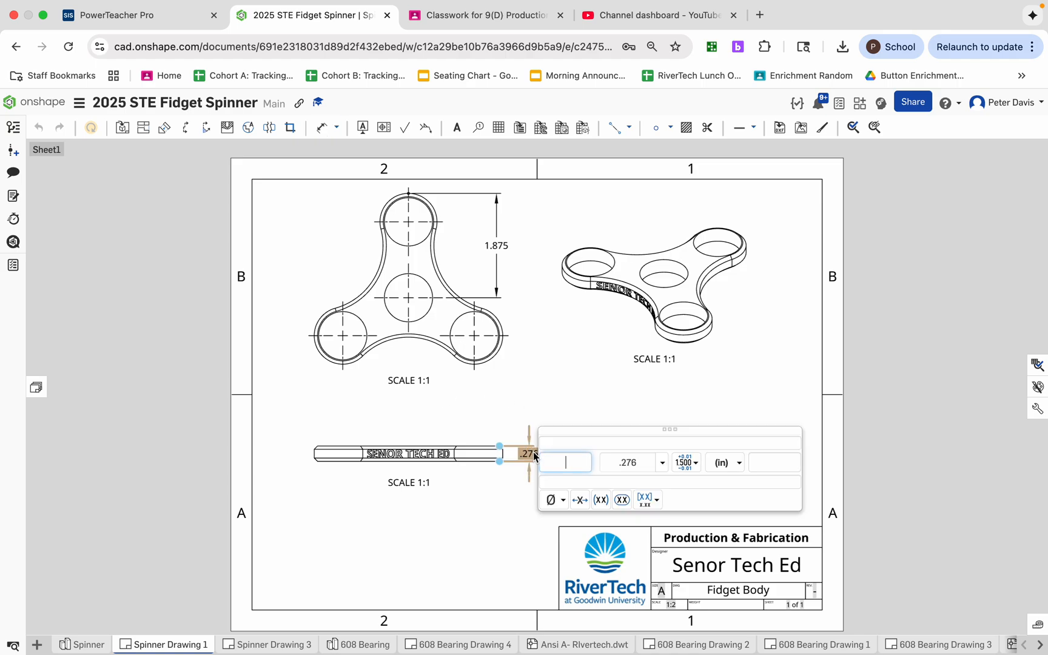
{"action": "left_click", "coordinate": [651, 503]}
{"action": "left_click", "coordinate": [667, 559]}
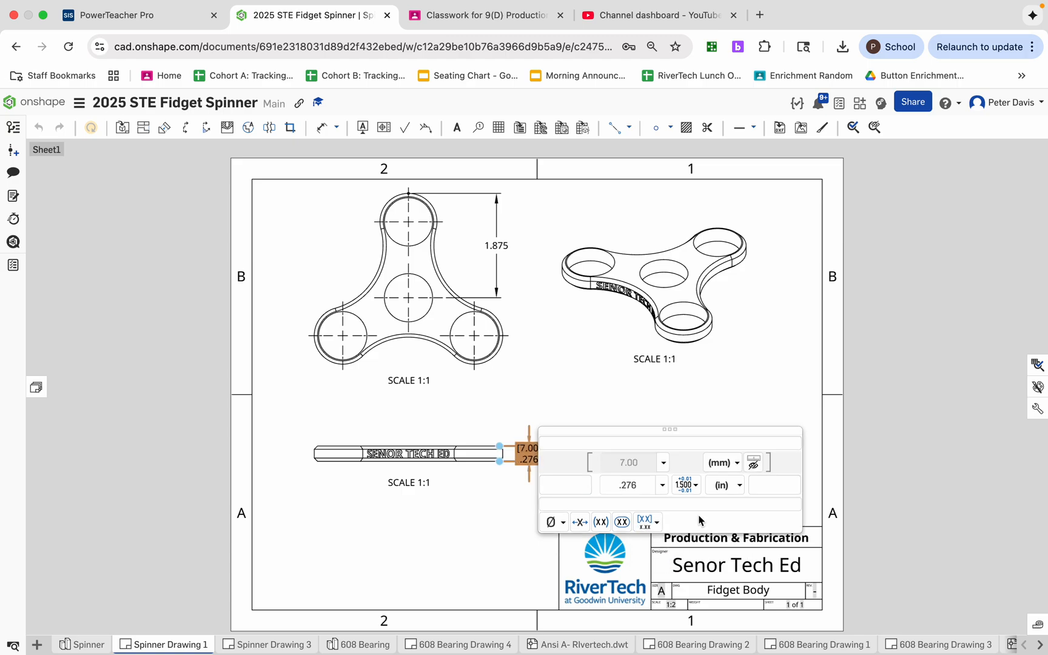
{"action": "left_click", "coordinate": [752, 464]}
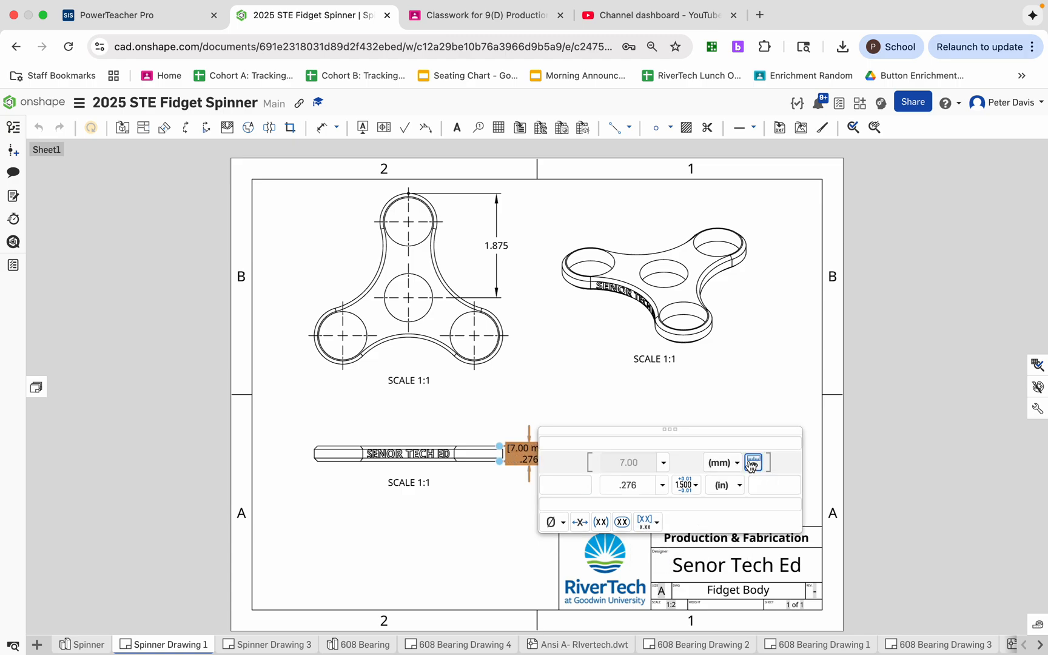
{"action": "left_click", "coordinate": [582, 398]}
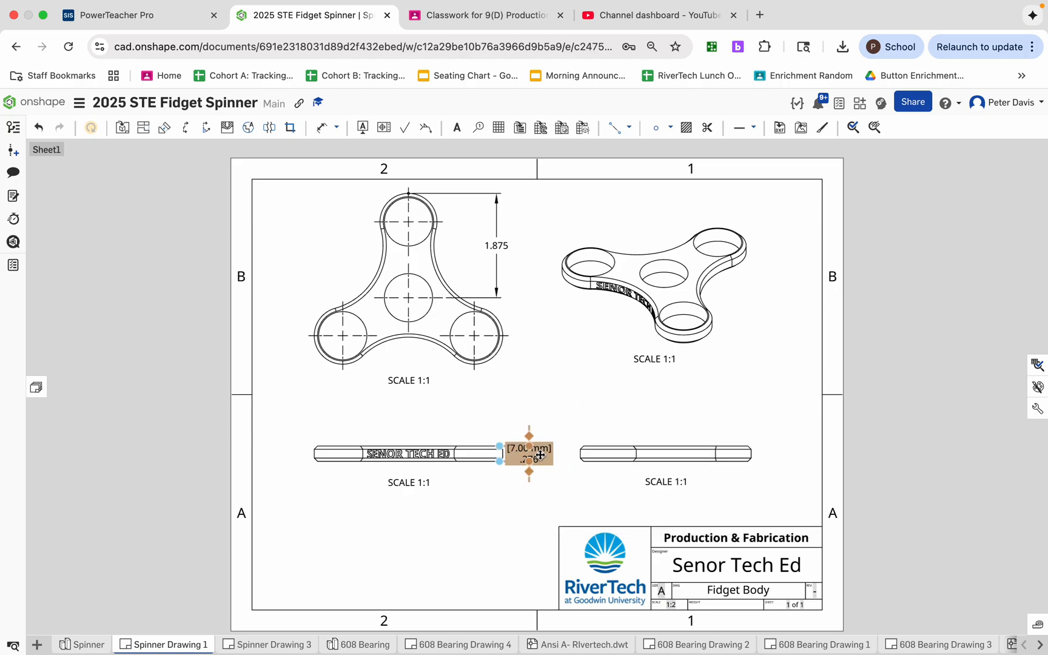
{"action": "left_click_drag", "start_coordinate": [540, 455], "coordinate": [566, 429]}
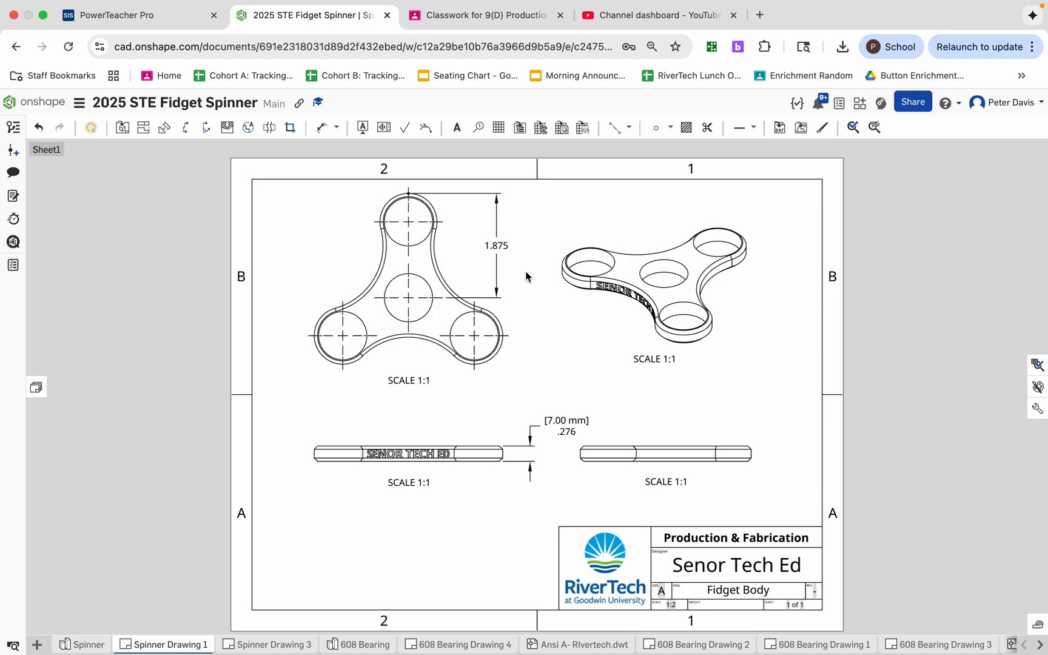
- Convert the top view's vertical dimension to a driven dimension
{"action": "double_click", "coordinate": [496, 246]}
{"action": "key", "text": "Return"}
{"action": "right_click", "coordinate": [496, 254]}
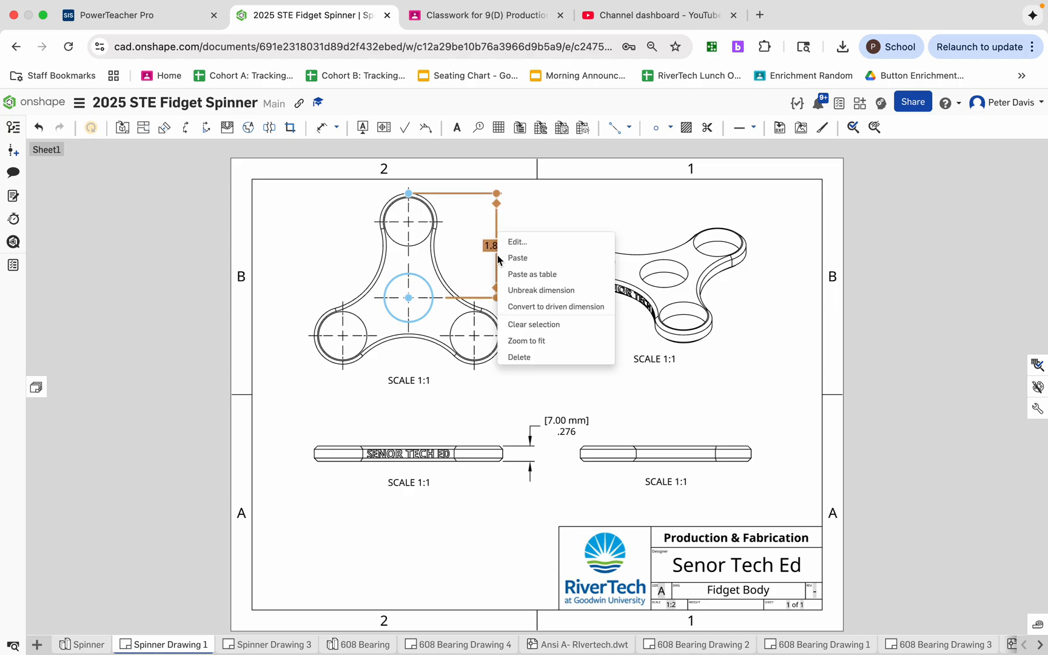
{"action": "left_click", "coordinate": [555, 307]}
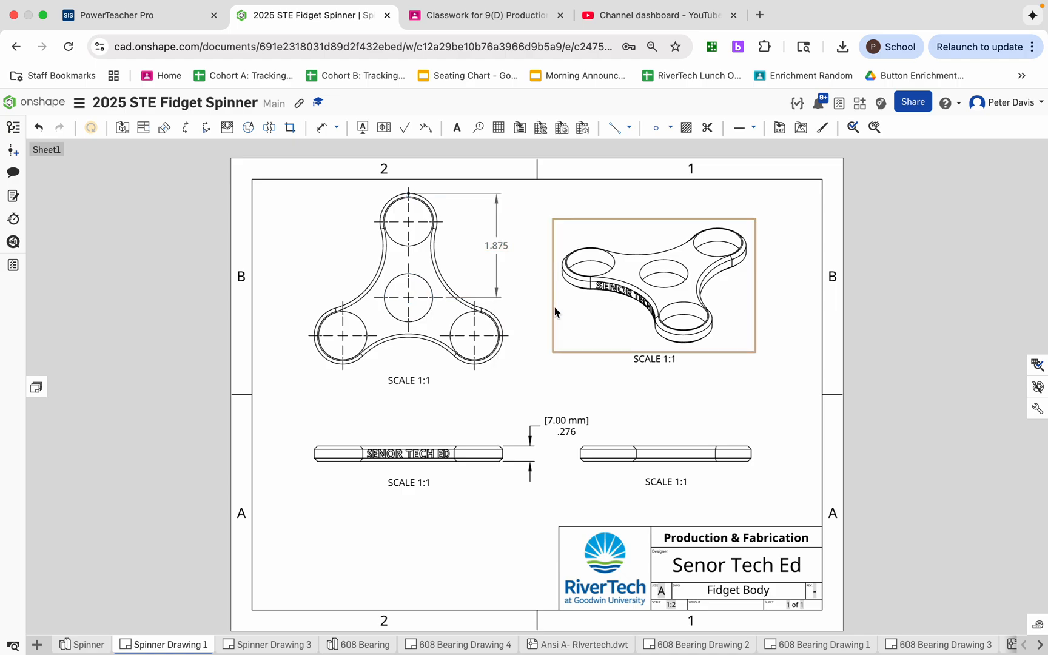
- Show the top view's vertical dimension in dual units with the mm suffix displayed
{"action": "left_click", "coordinate": [498, 252]}
{"action": "left_click", "coordinate": [619, 291]}
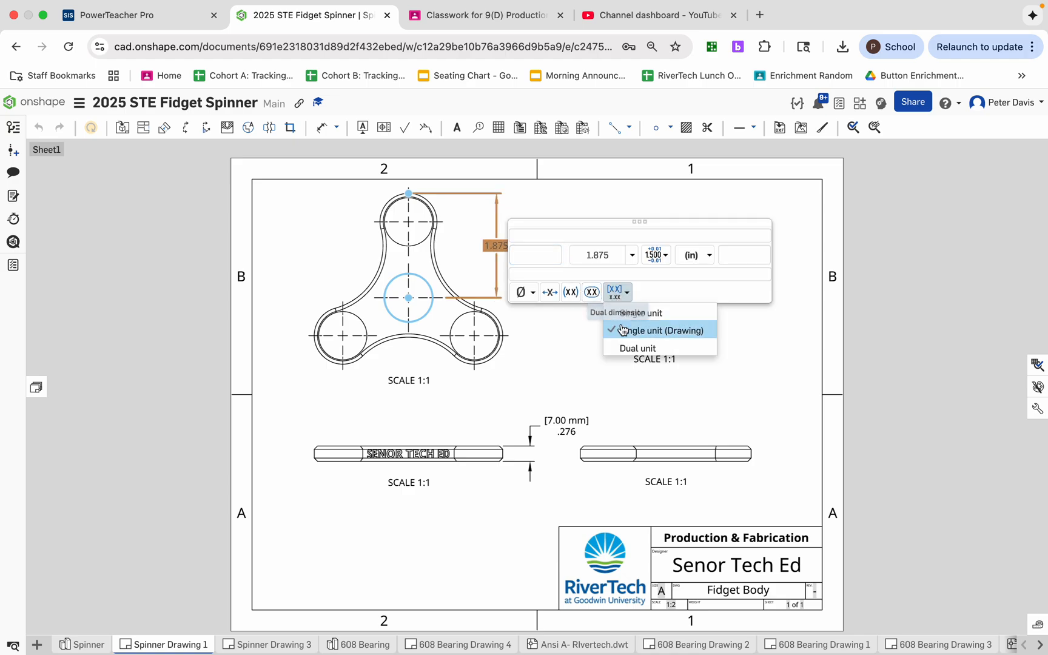
{"action": "left_click", "coordinate": [626, 347]}
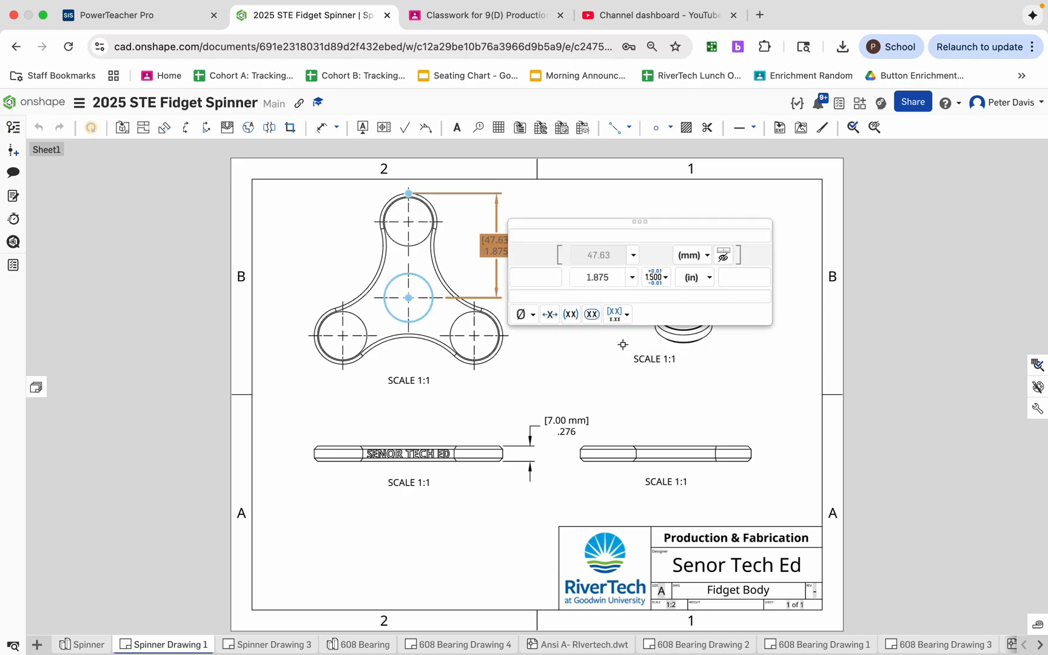
{"action": "left_click", "coordinate": [724, 258]}
{"action": "left_click", "coordinate": [564, 362]}
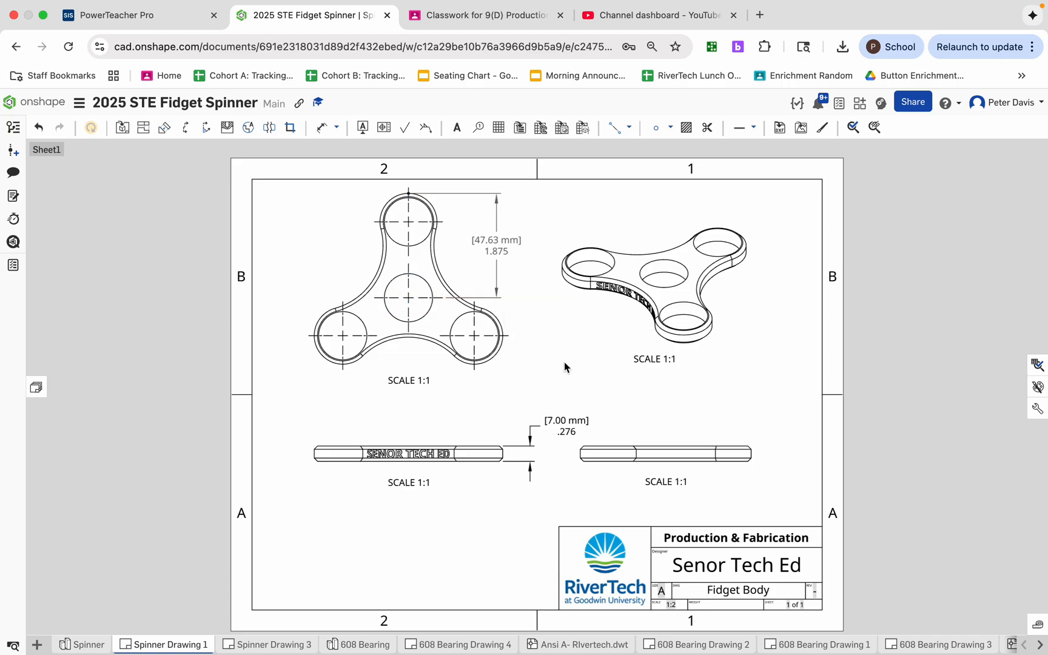